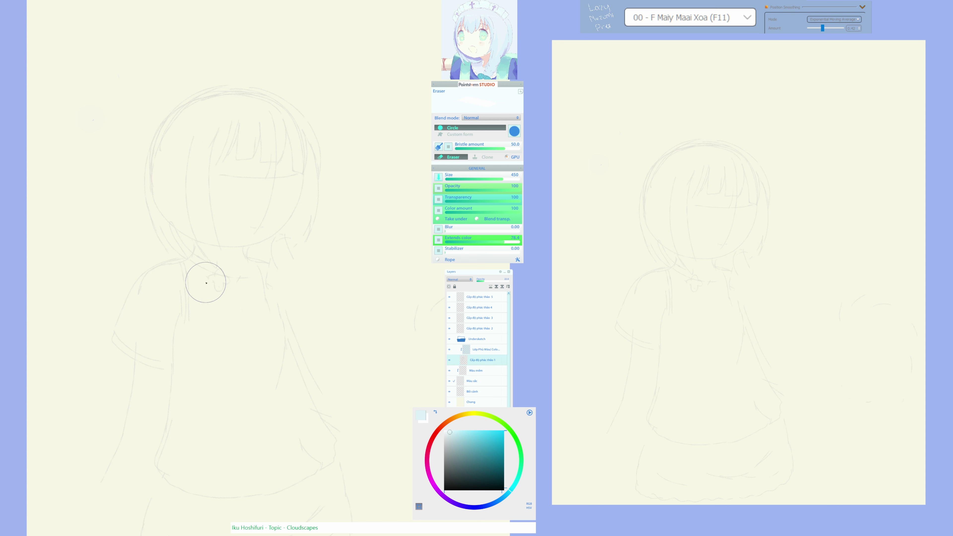
Sketch the stacked rectangular print blocks on the front of the shirt with the "00 - B - Vii V" brush.
key(F6)
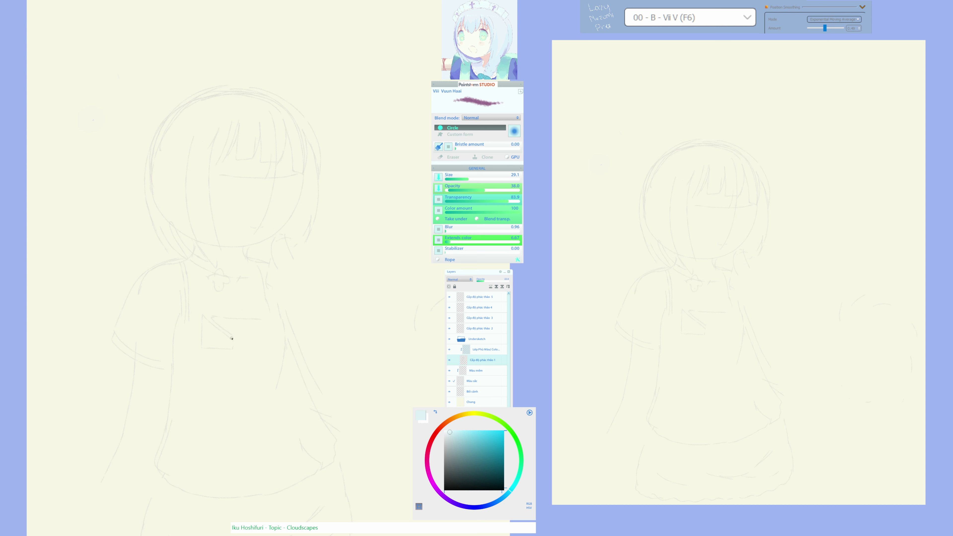
drag(243, 345, 249, 349)
drag(232, 342, 237, 347)
drag(204, 381, 210, 389)
drag(209, 414, 201, 318)
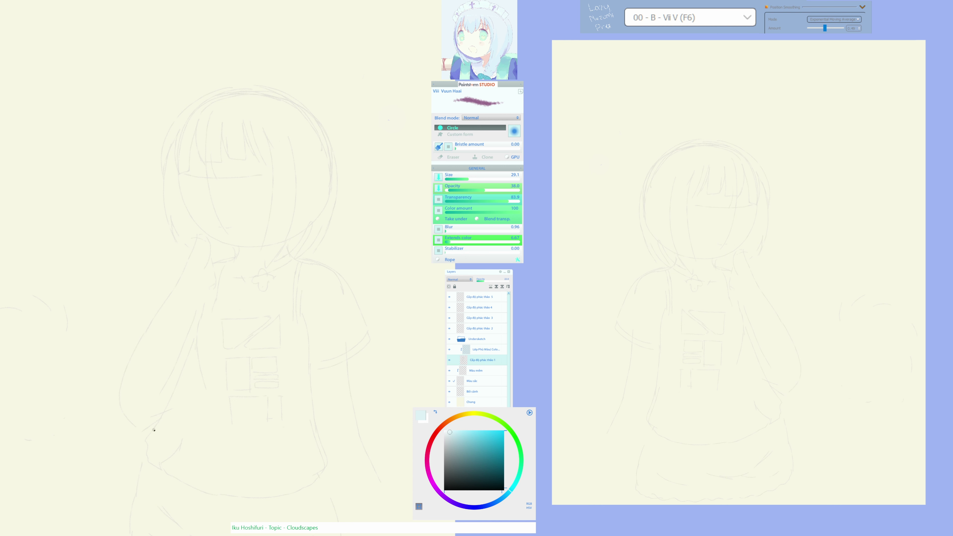
Erase the rough lines around the neckline and redraw the neck and collar below the chin.
drag(166, 361, 202, 324)
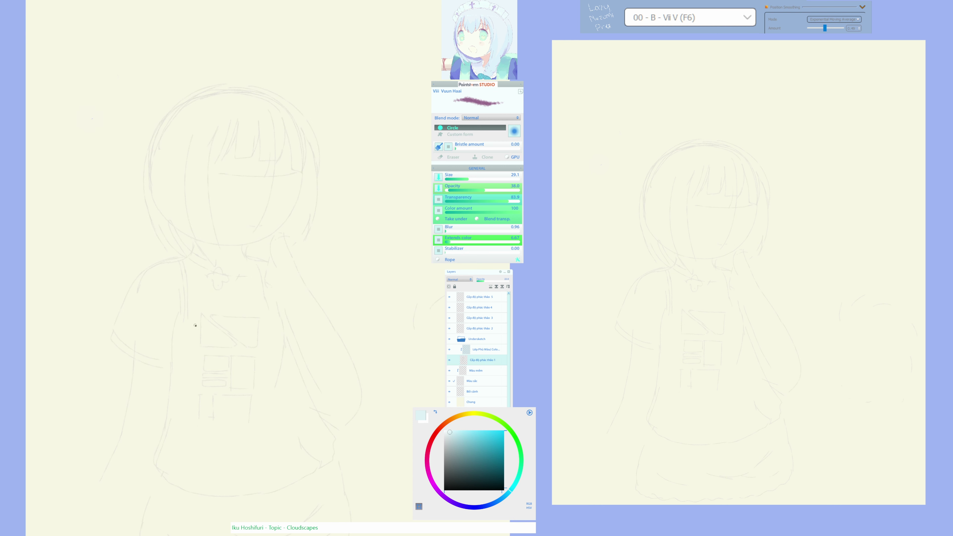
key(F11)
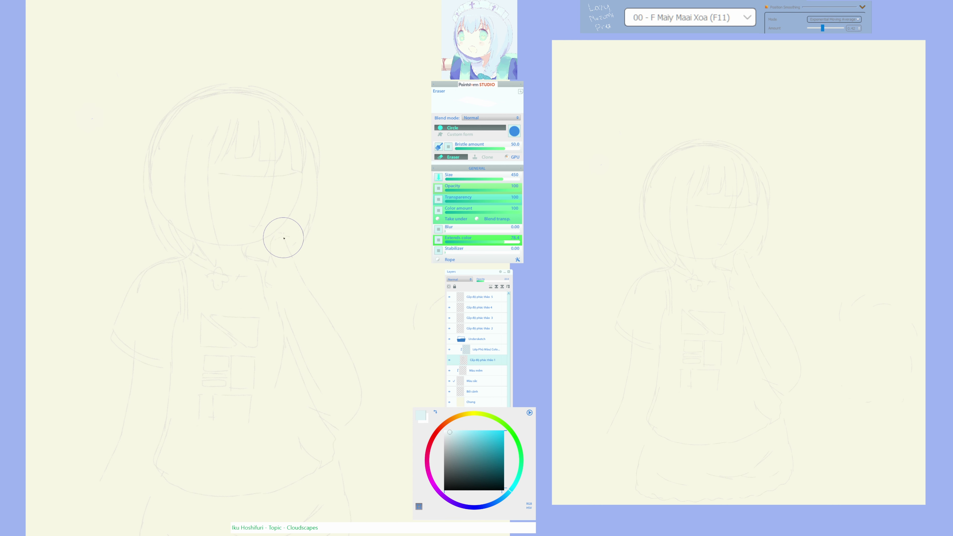
key(Escape)
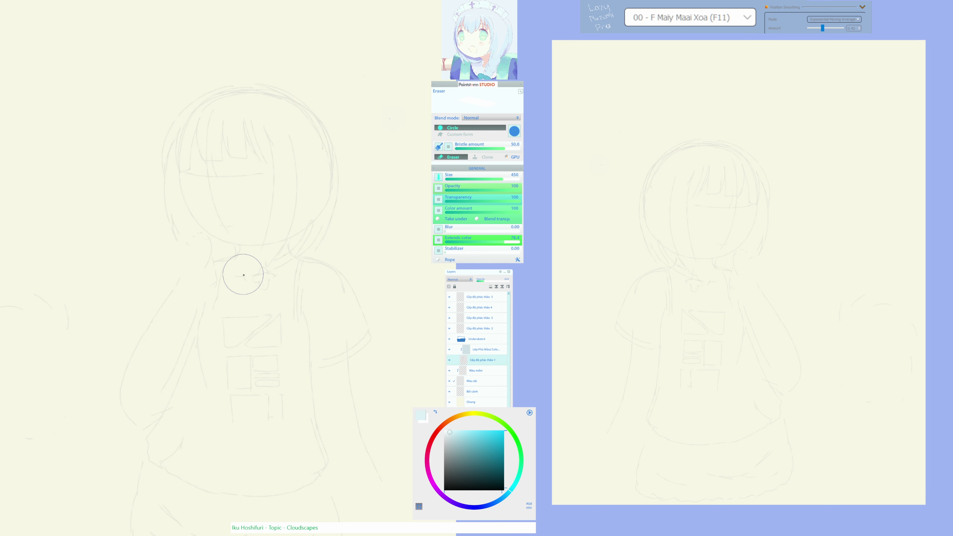
key(F6)
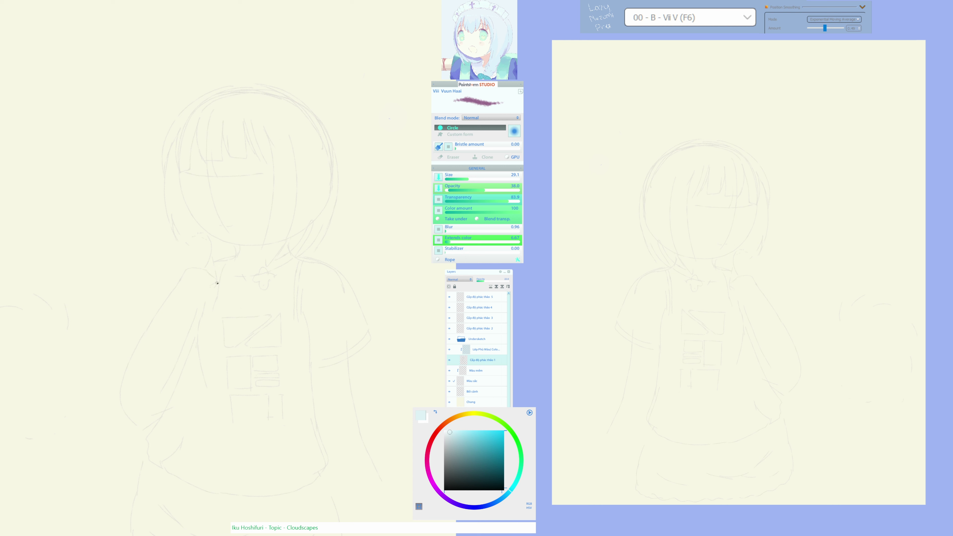
drag(196, 316, 203, 300)
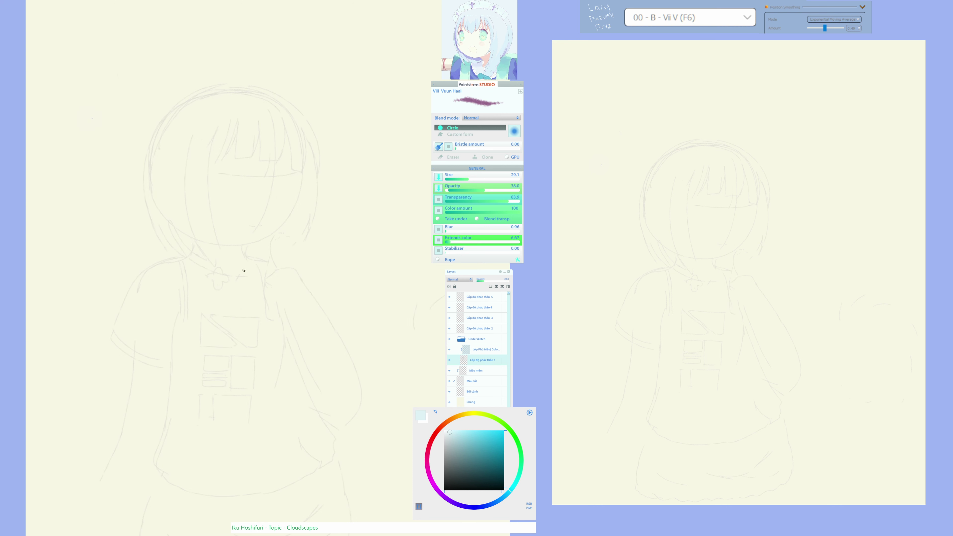
Clean up the shoulder beside the neck on the bent-arm side, alternating between the eraser and the sketch brush.
key(F11)
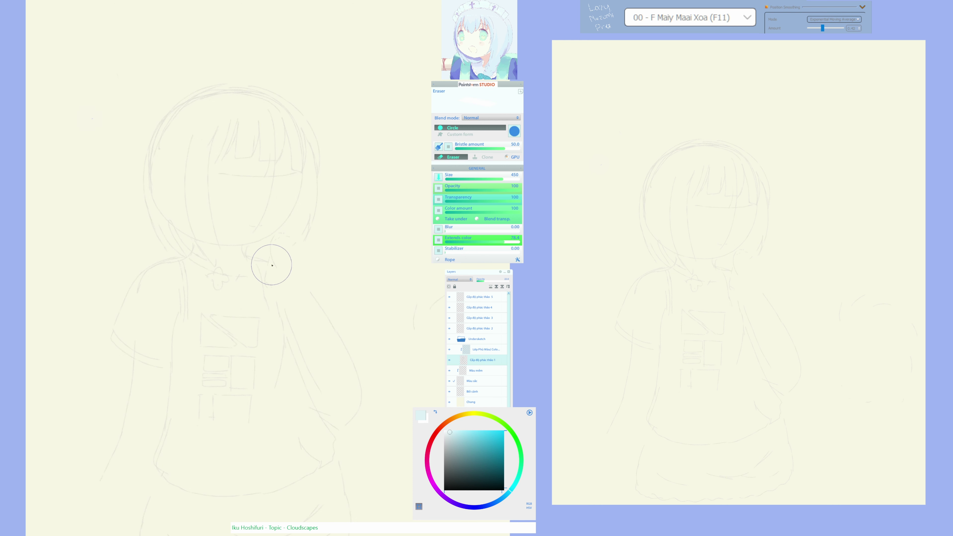
key(F6)
key(F11)
key(F6)
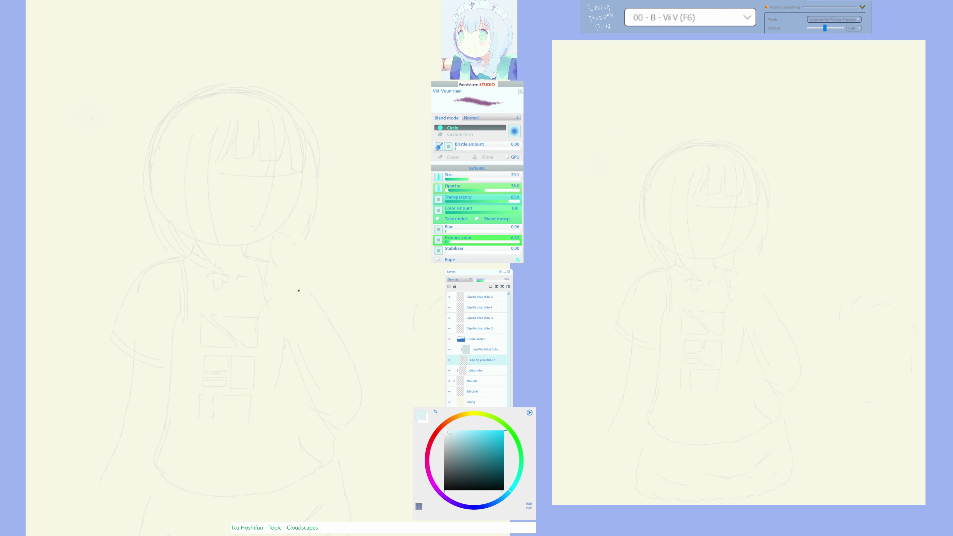
Erase the old outer line of the bent arm and resketch its forearm and elbow.
key(F11)
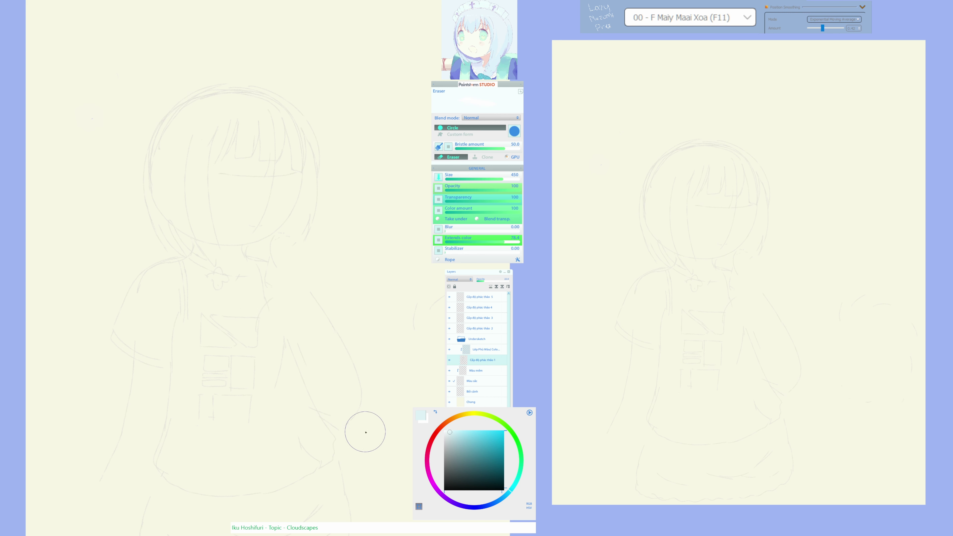
key(F6)
click(348, 397)
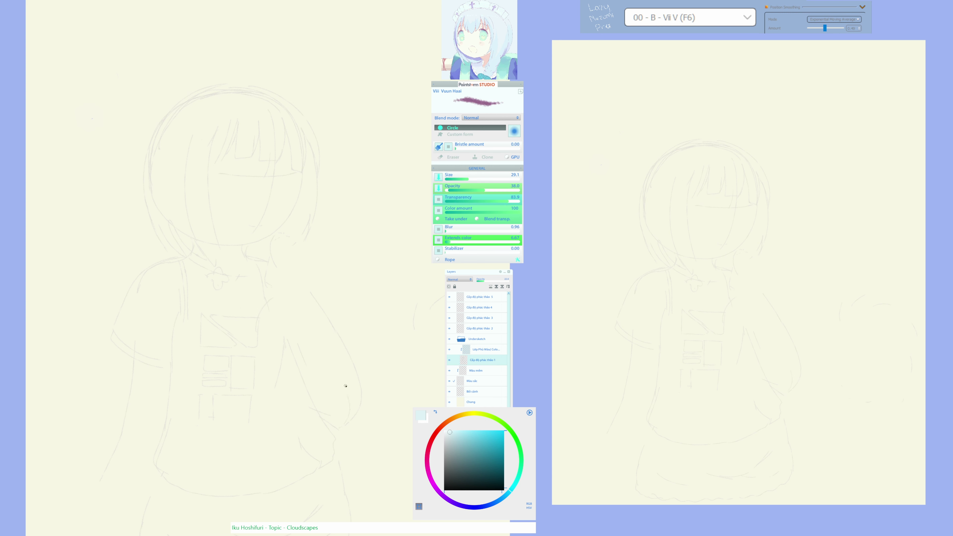
key(F11)
key(F6)
key(F11)
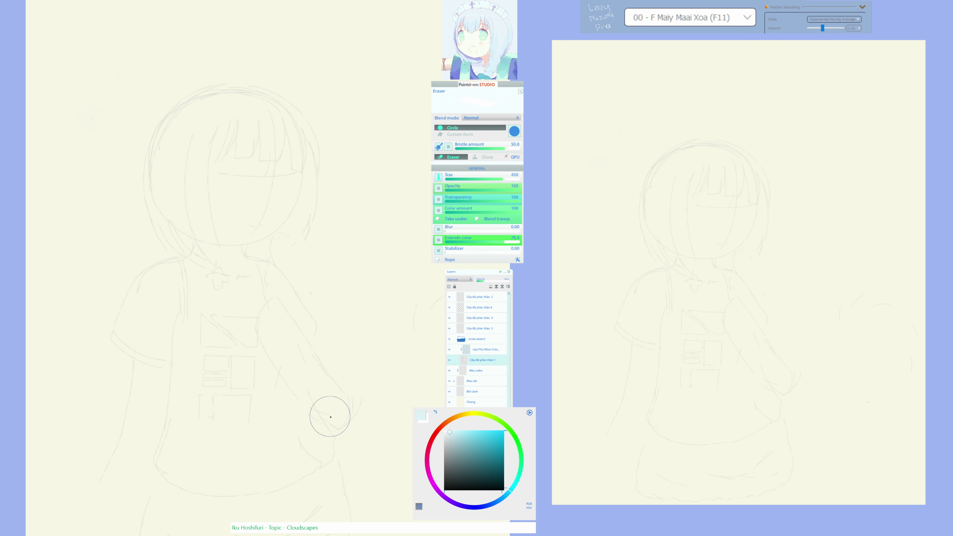
Refine the bent arm's outline from the upper sleeve down to the elbow, working in the mirrored view.
scroll(252, 333, up, 1)
key(F6)
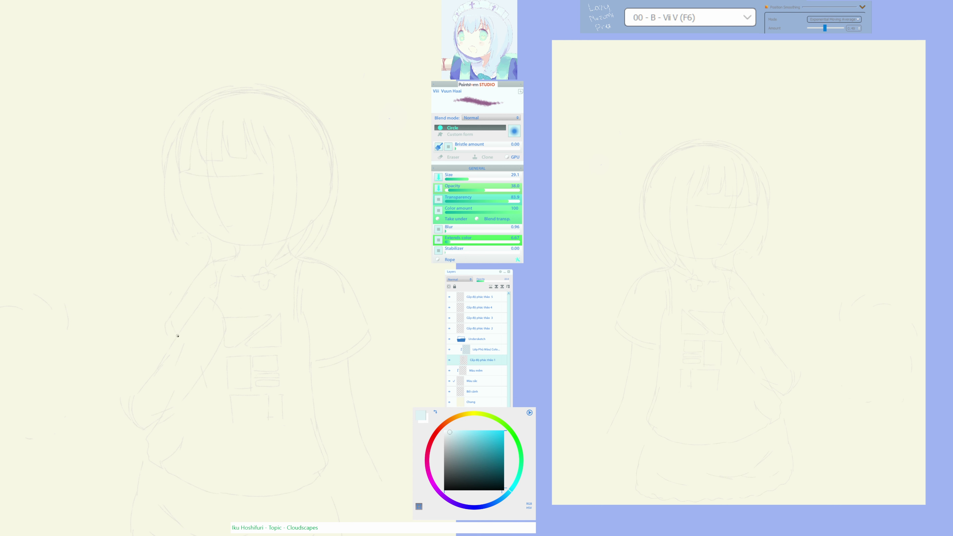
scroll(229, 382, up, 1)
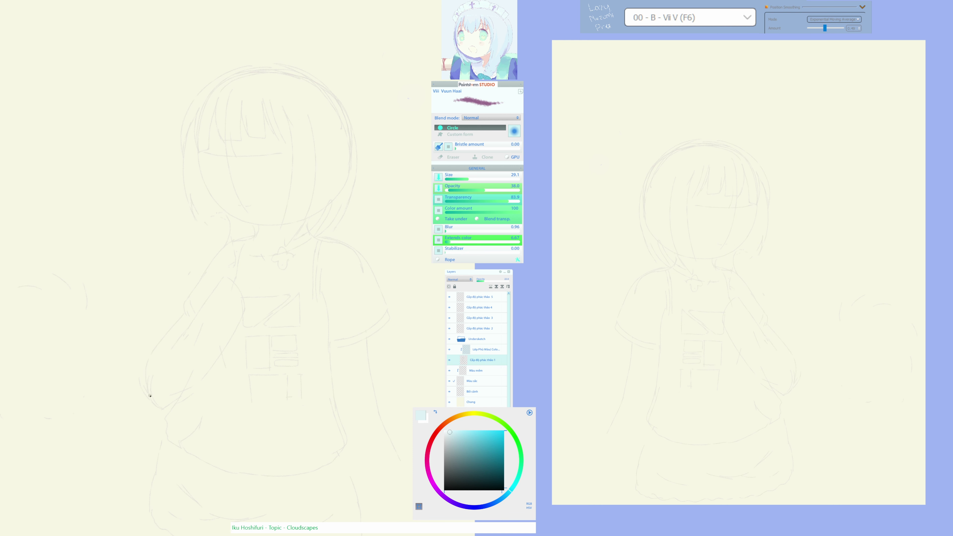
scroll(192, 396, right, 2)
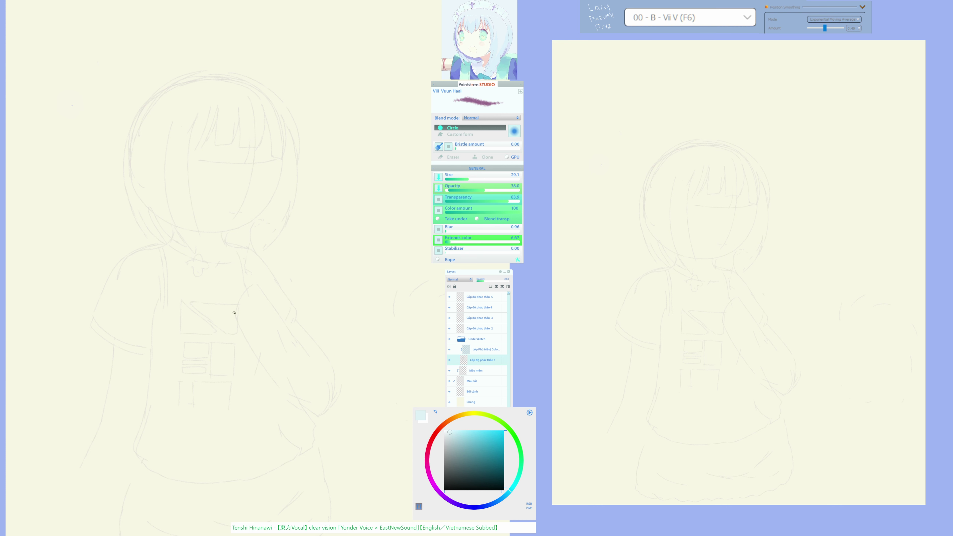
Erase and redraw the elbow and lower edge of the bent arm, comparing the normal and mirrored views.
drag(245, 373, 228, 349)
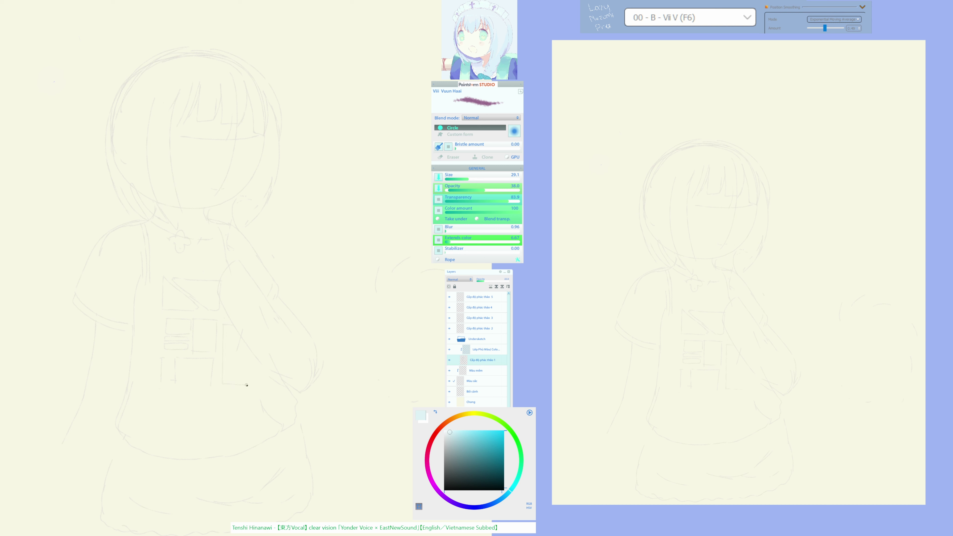
drag(246, 385, 259, 385)
key(m)
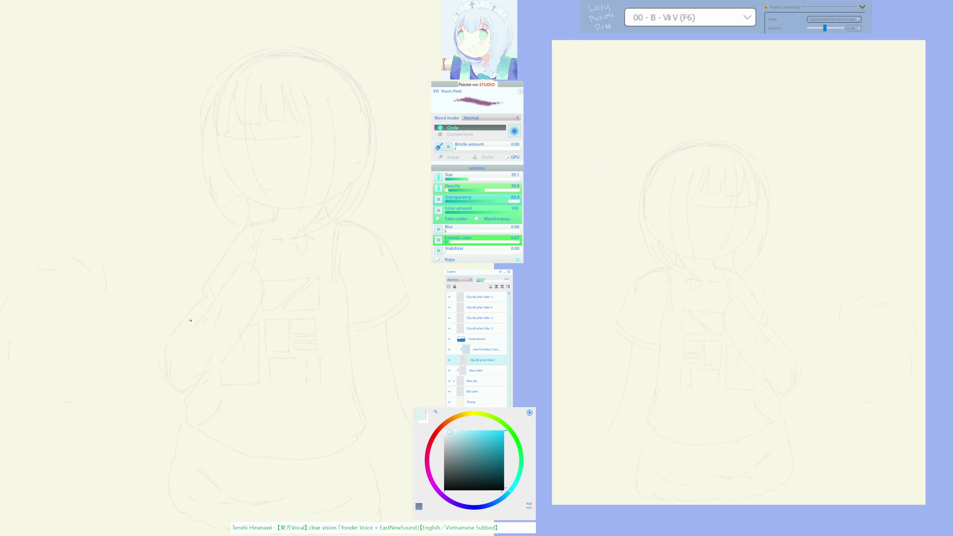
key(F11)
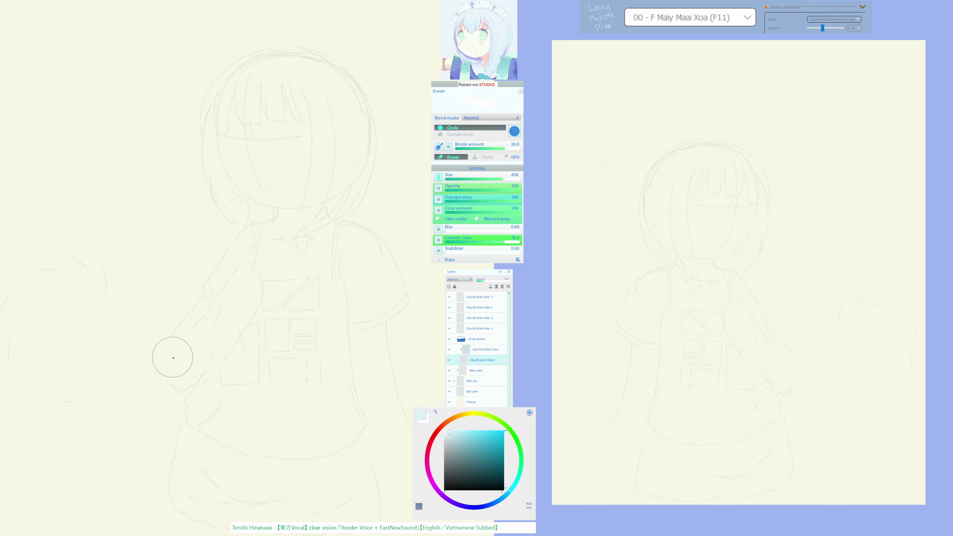
key(F6)
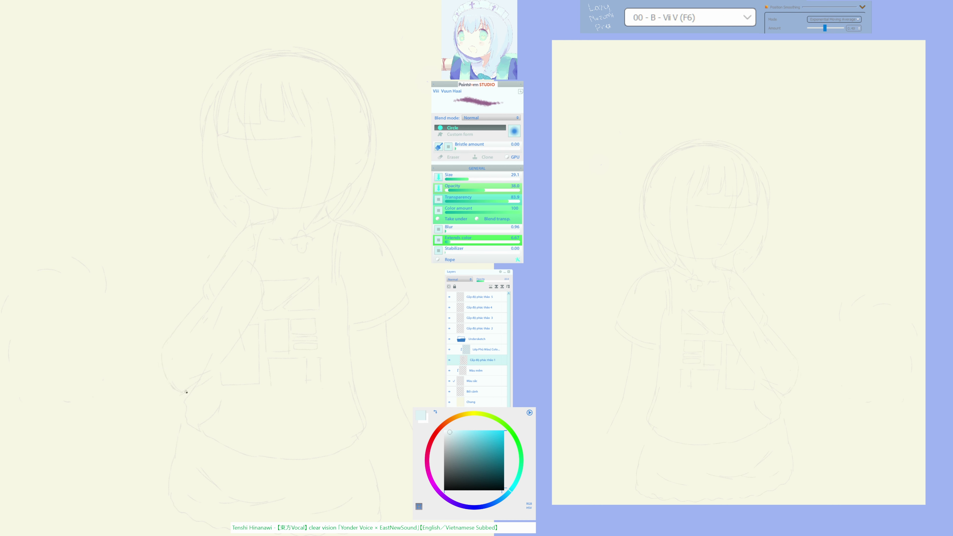
key(m)
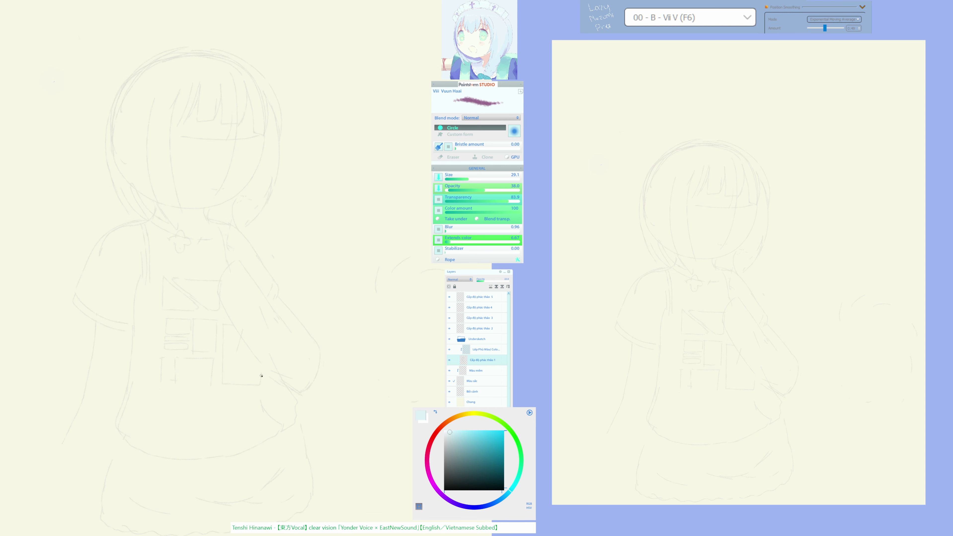
key(F11)
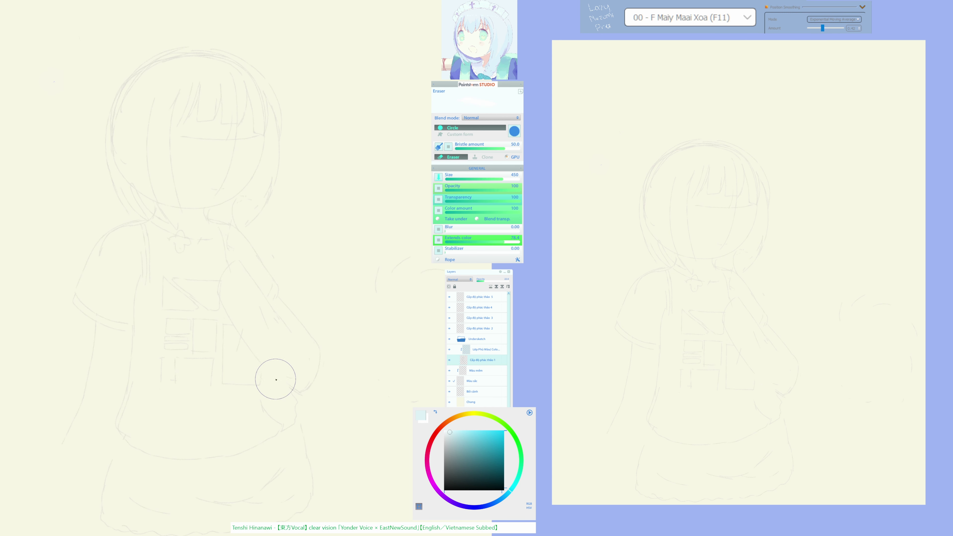
key(F6)
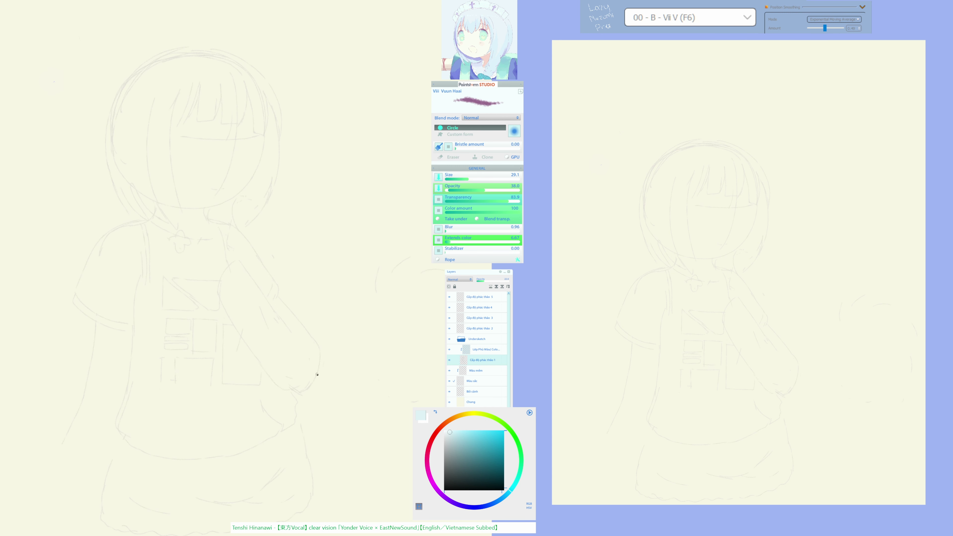
Sketch the raised hand and its fingers in front of the upper chest.
key(m)
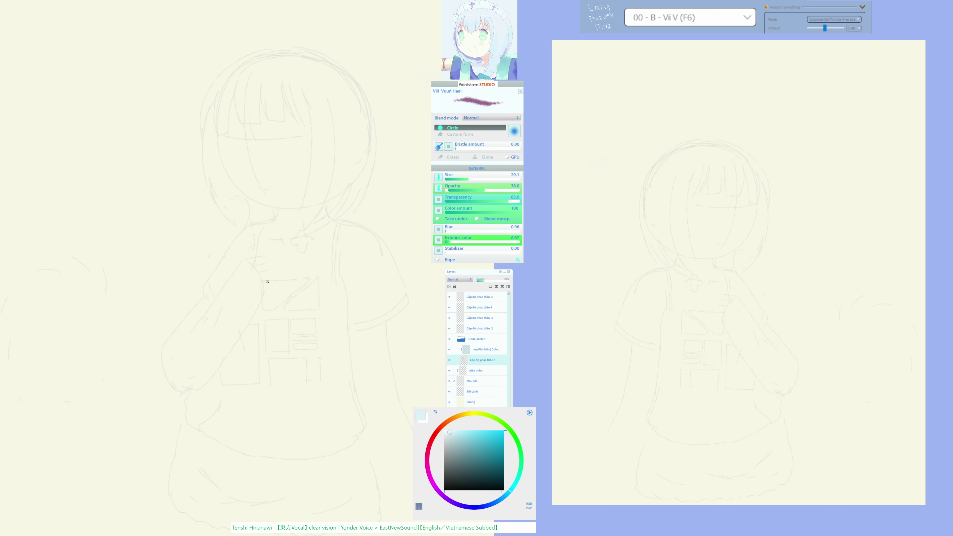
drag(269, 288, 242, 260)
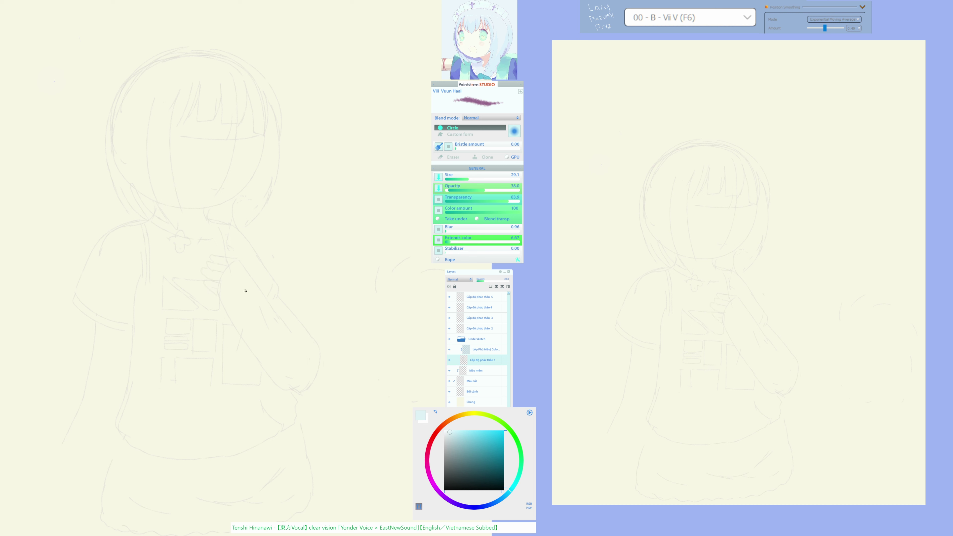
Erase the outer contour of the bent arm in the mirrored view and redraw it as a smoother curve.
key(h)
key(F11)
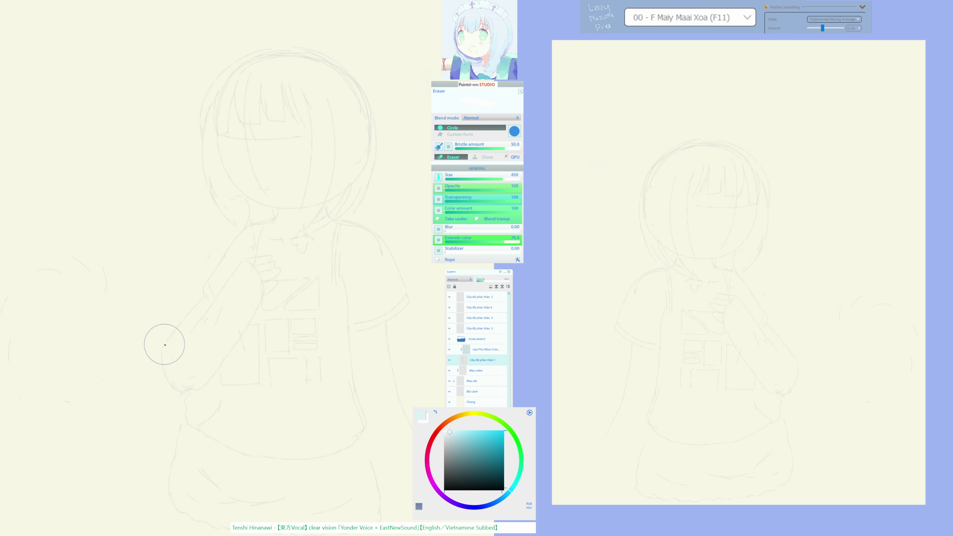
key(F1)
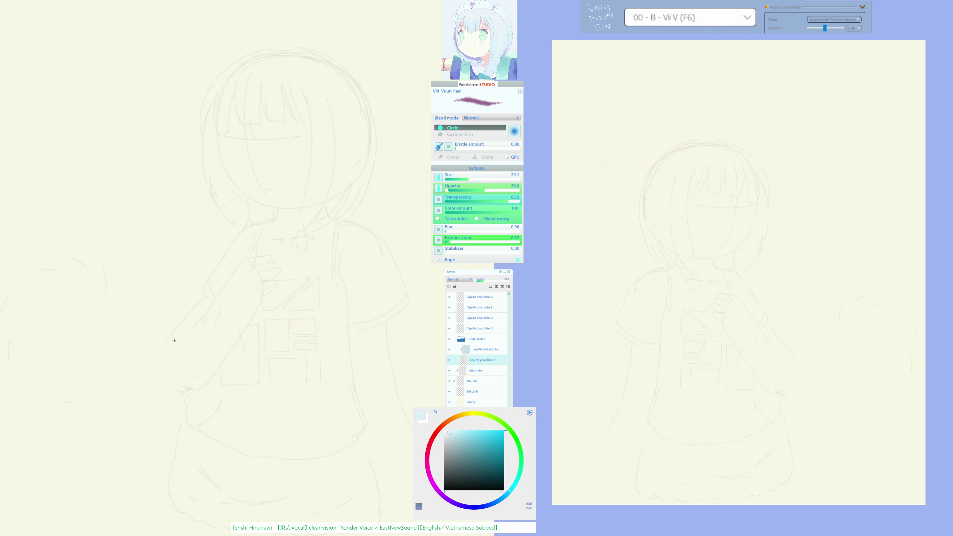
key(F11)
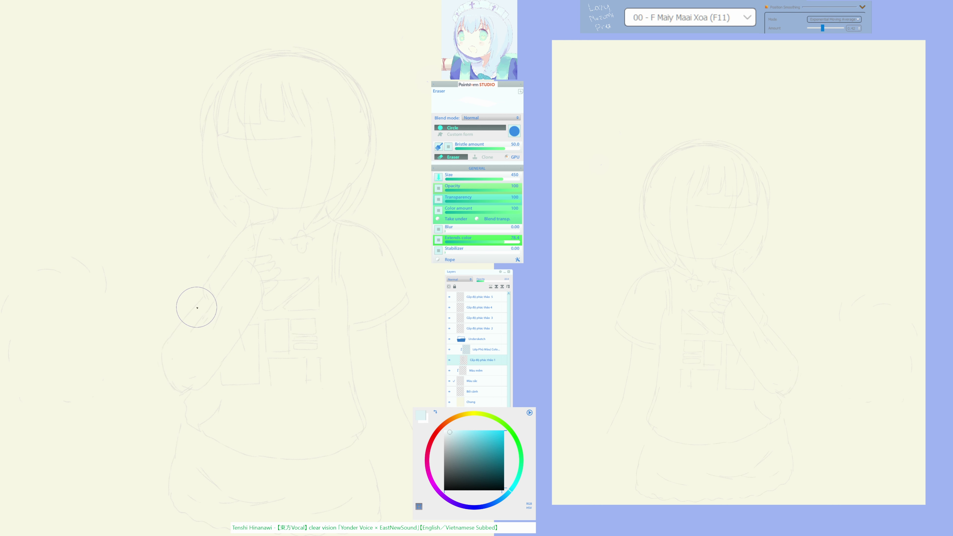
key(F6)
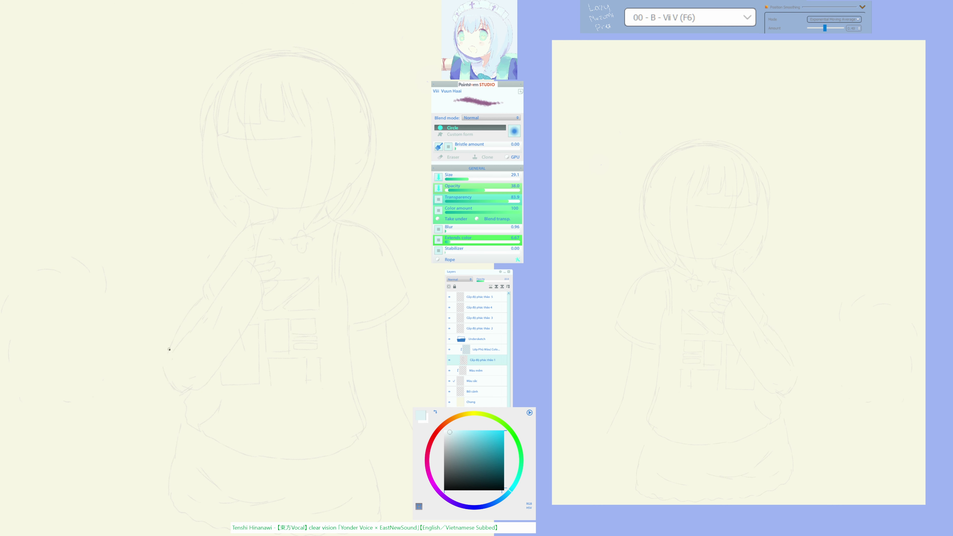
key(h)
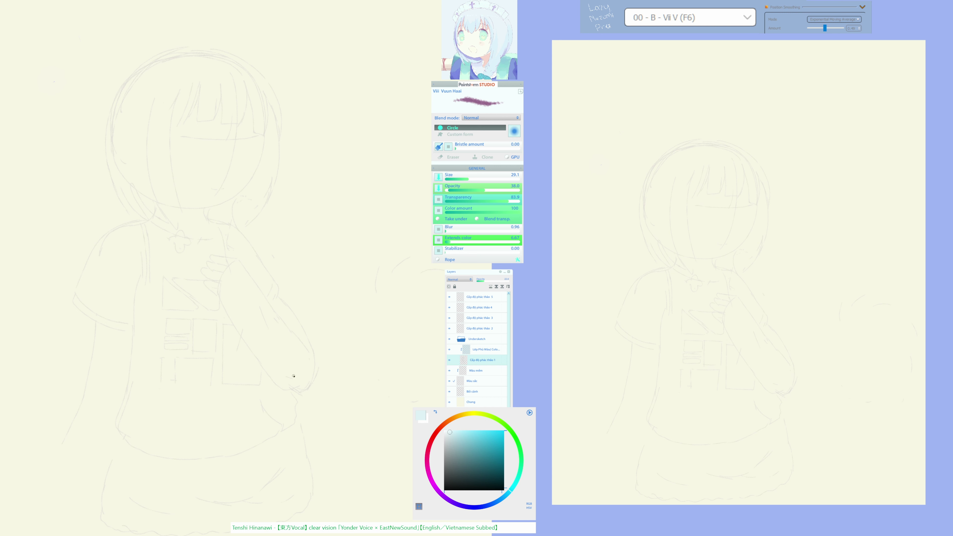
Touch up the bent arm's lines from the elbow to the wrist with the eraser and sketch brush.
key(F11)
key(F6)
key(F11)
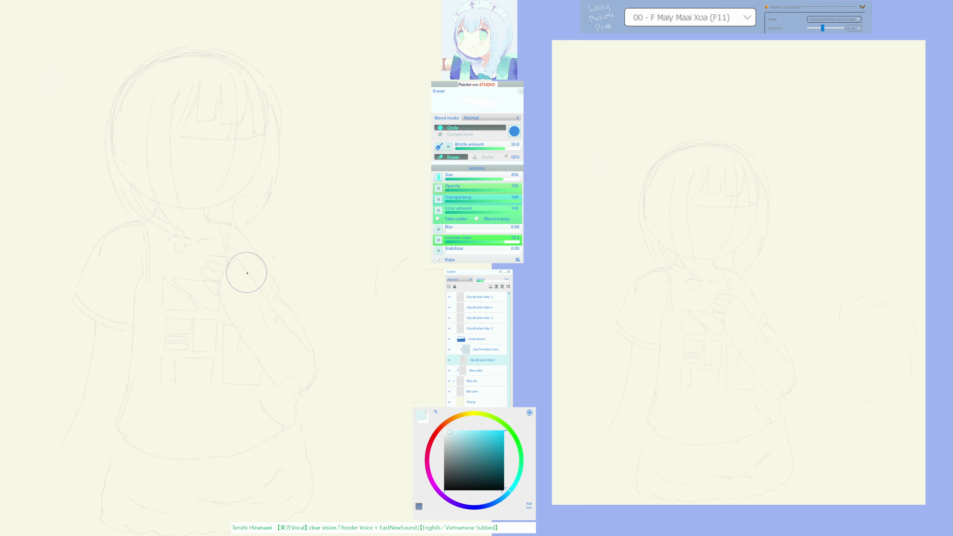
key(F6)
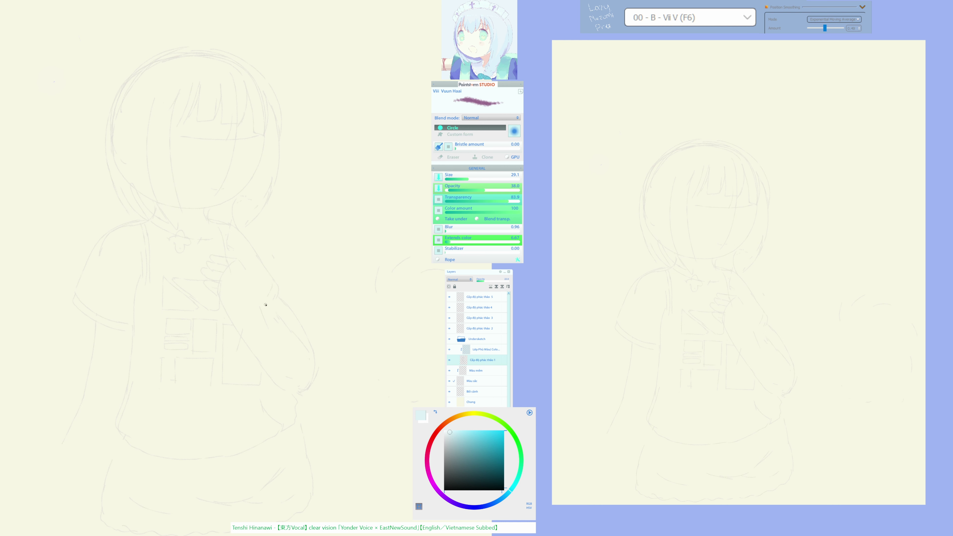
key(F11)
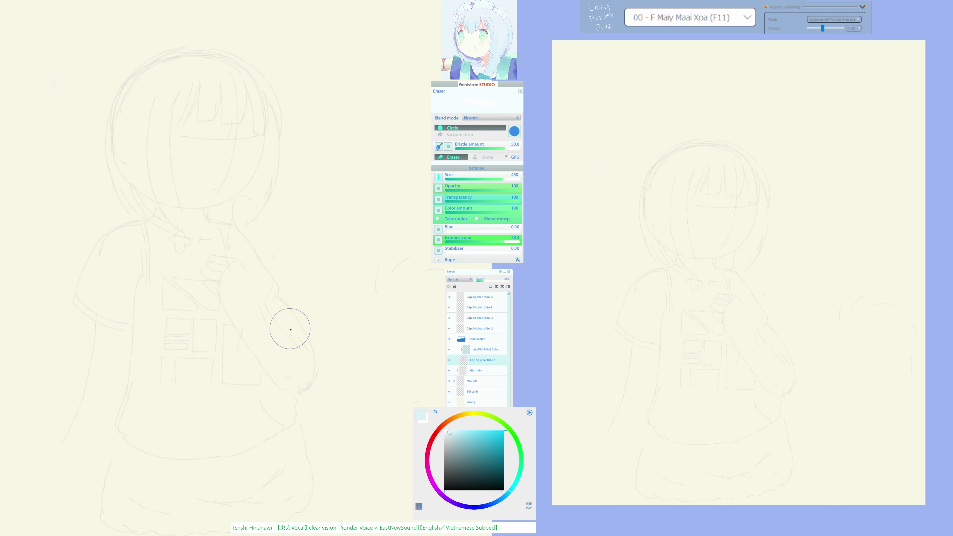
Erase and redraw the lines of the raised hand and wrist over the shirt print.
key(F6)
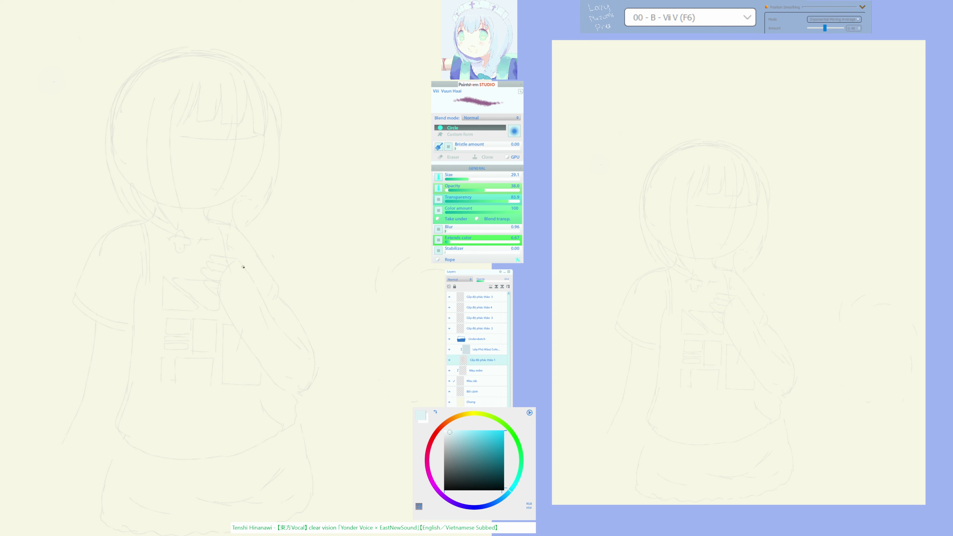
key(F11)
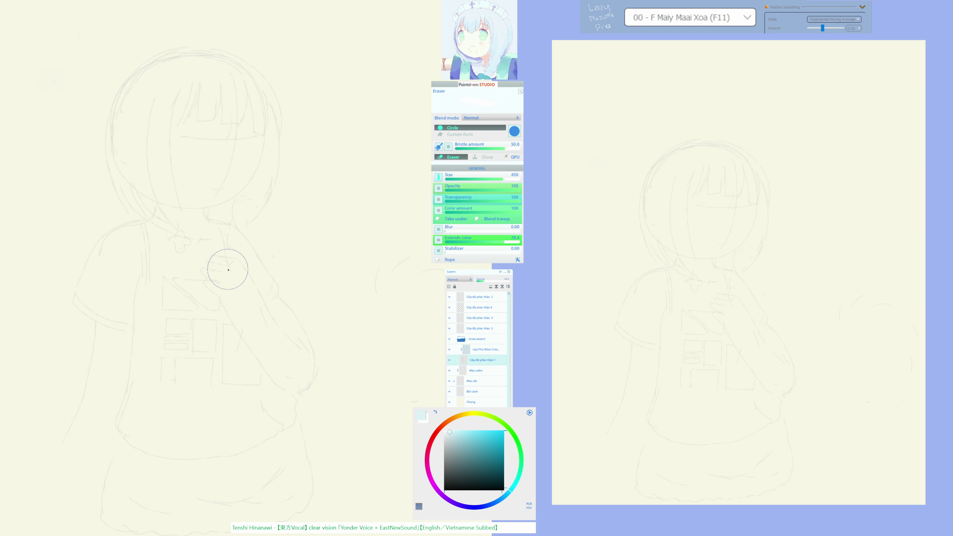
key(F6)
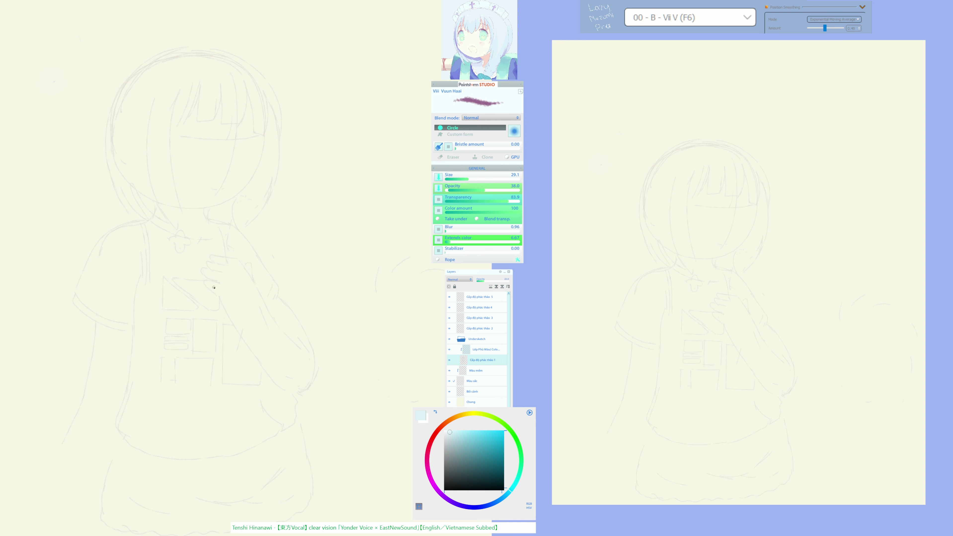
Clean up the raised hand and forearm lines over the shirt print, comparing the normal and mirrored views.
key(F11)
key(F6)
key(h)
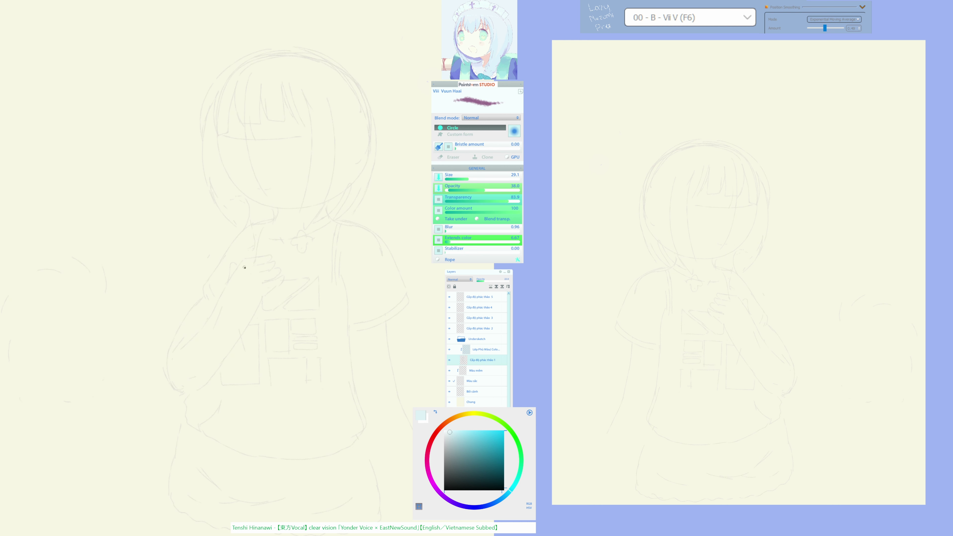
key(F11)
key(F6)
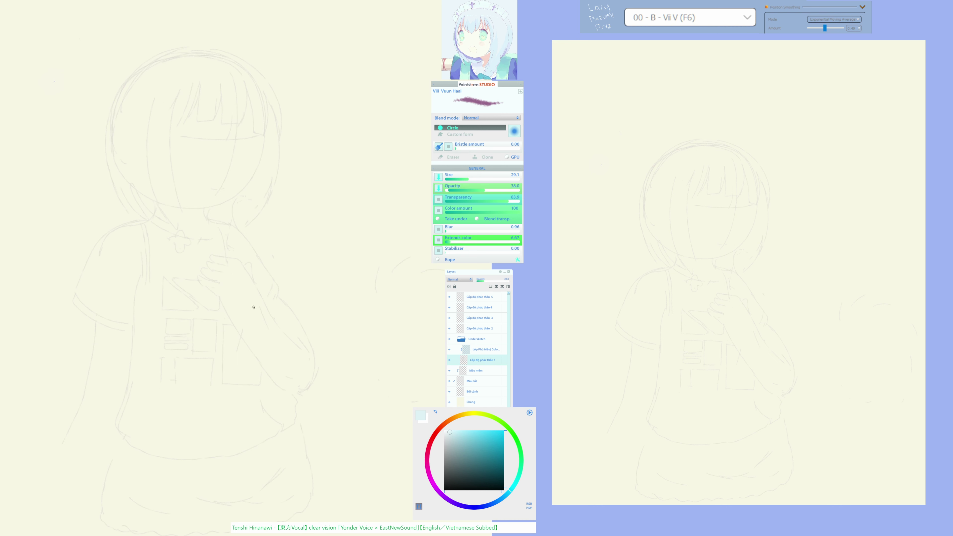
key(h)
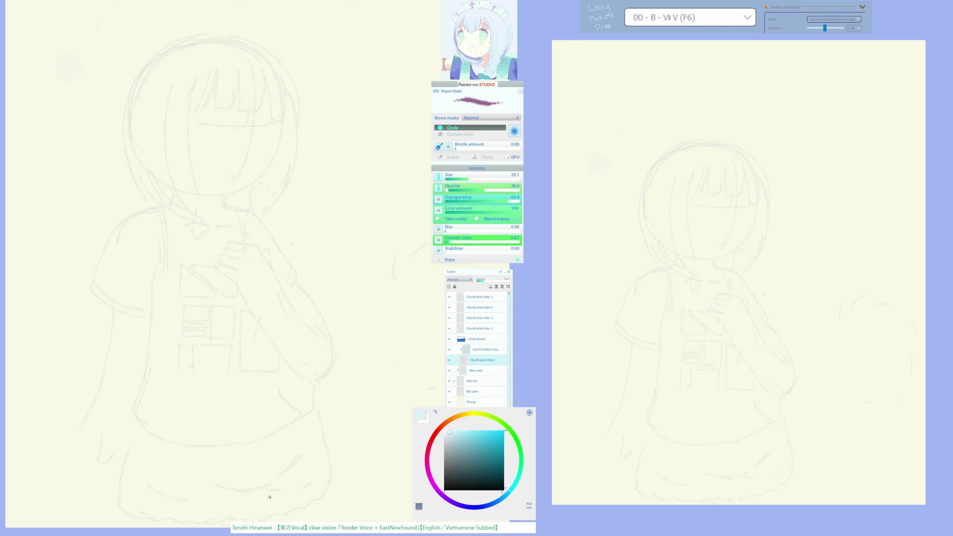
key(m)
key(m)
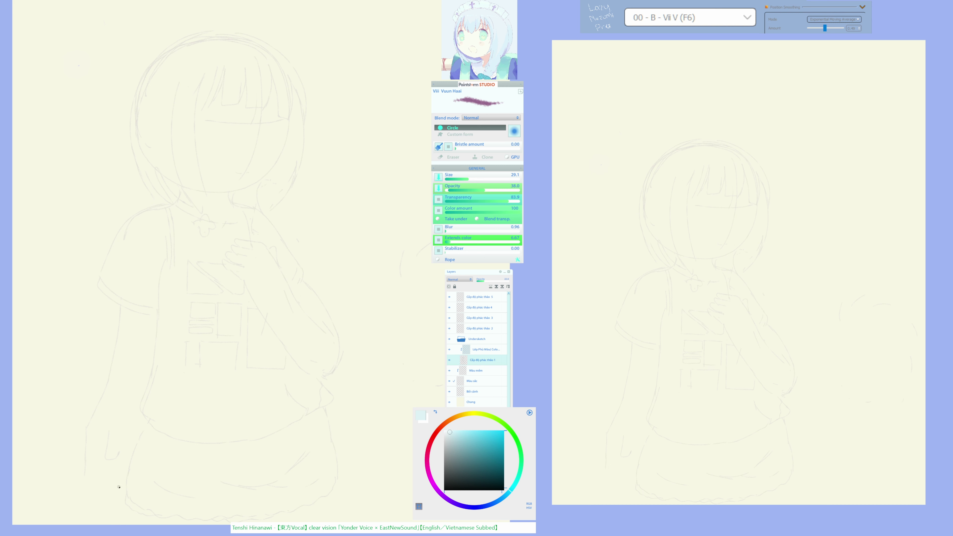
Rework the wrist and outer palm outline of the hanging hand beside the skirt.
key(F11)
key(F6)
key(F11)
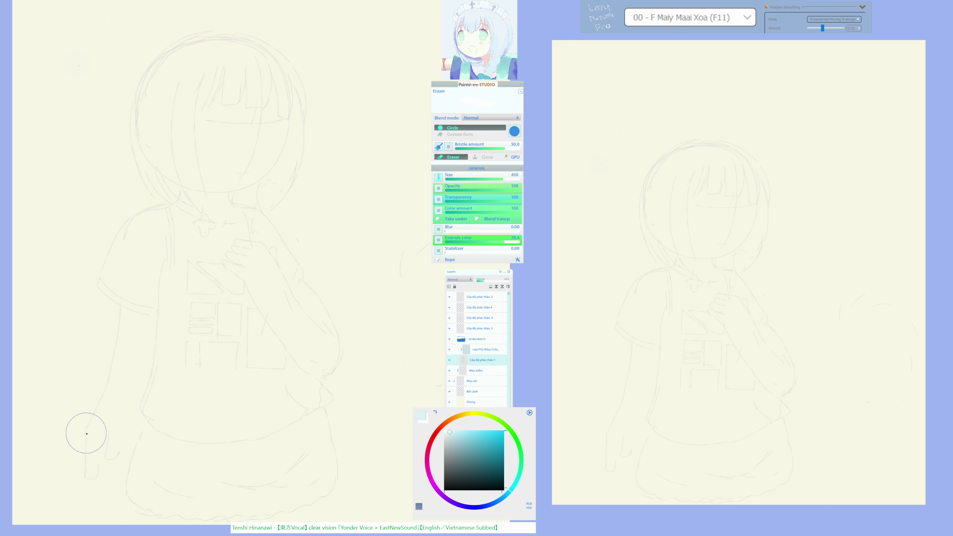
key(F6)
key(F11)
key(F6)
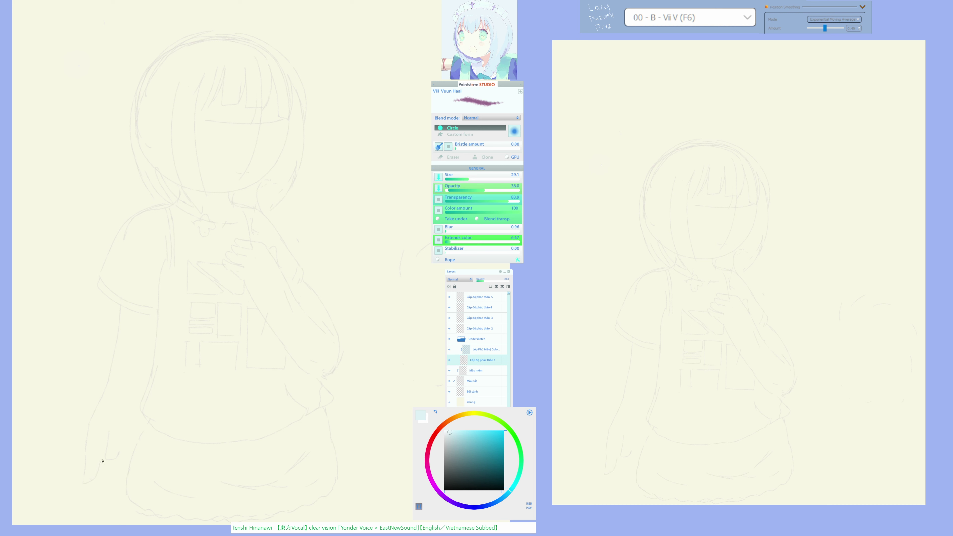
Sketch the fingers of the hanging hand beside the skirt, erasing stray lines between them.
drag(107, 488, 114, 488)
key(F11)
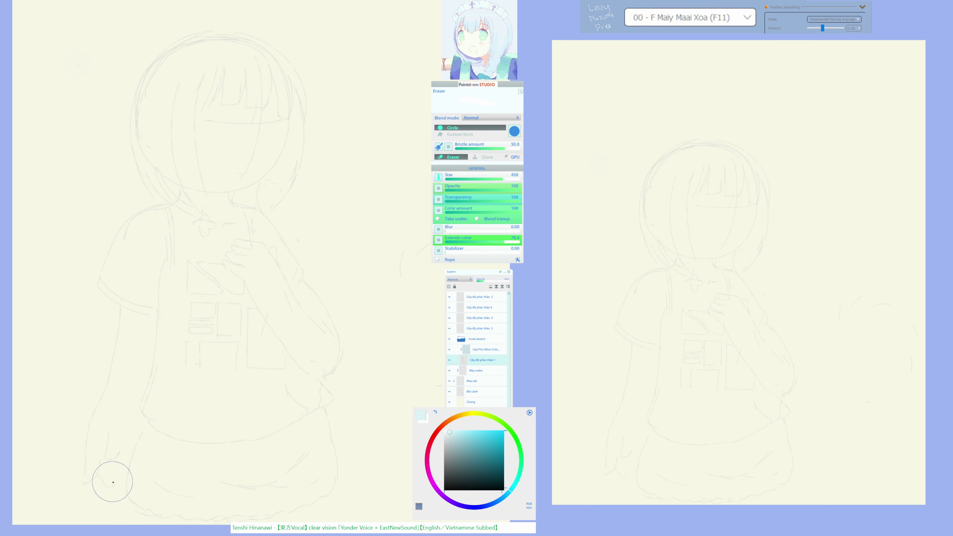
key(F6)
key(F11)
key(F6)
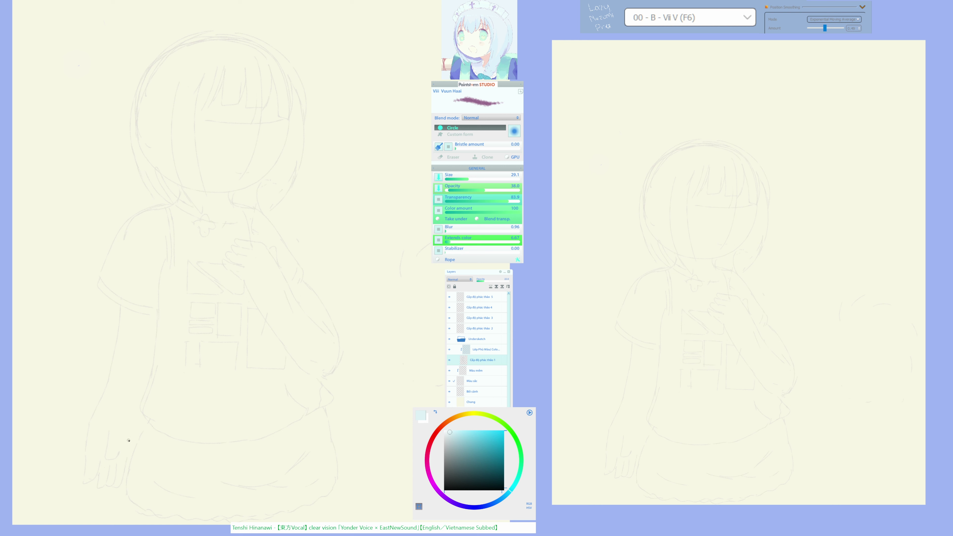
Erase and redraw the hanging arm's outline from the sleeve down to the wrist.
key(F11)
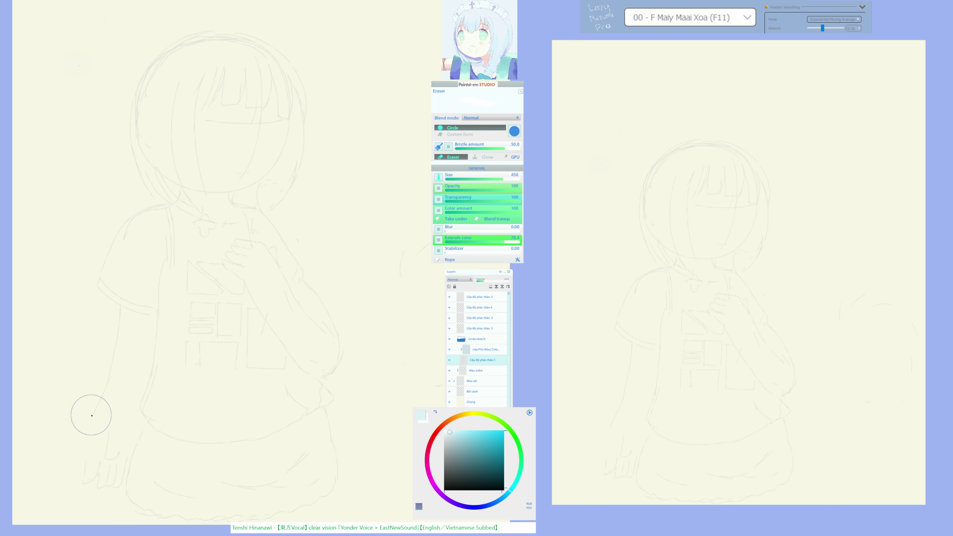
key(F6)
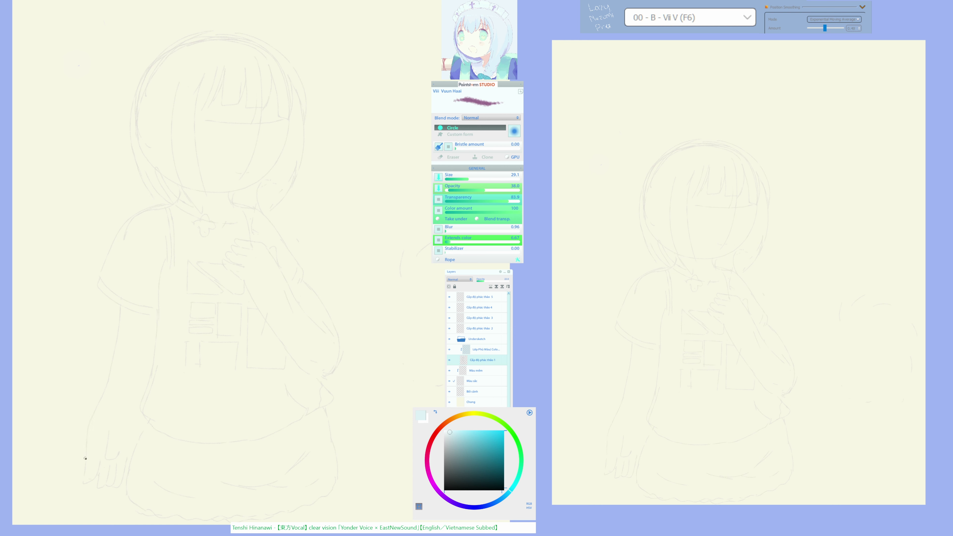
key(F11)
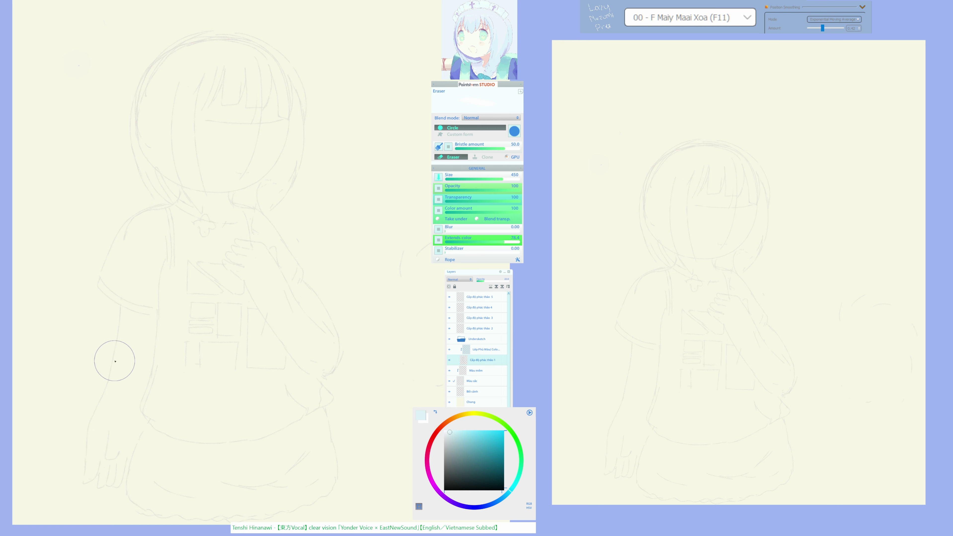
key(F6)
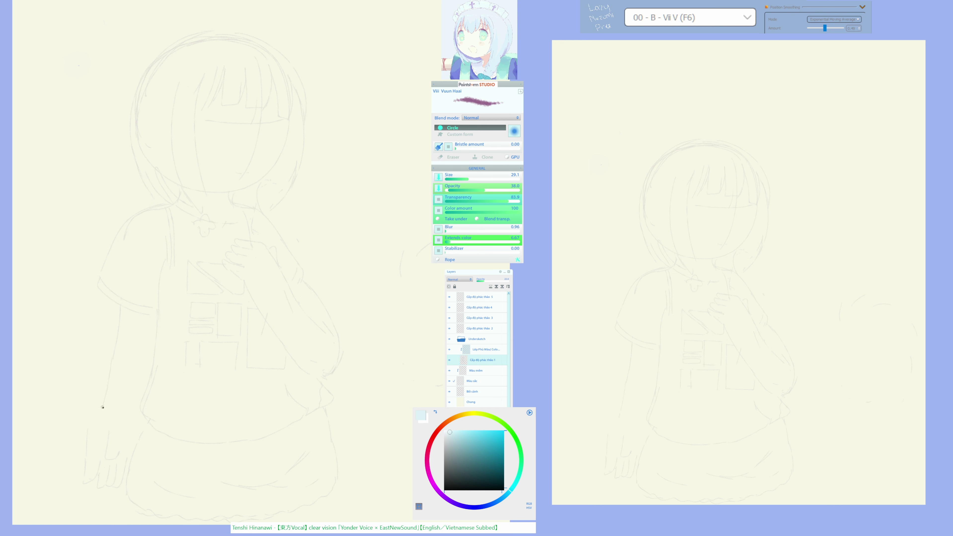
Rework the neckline and shoulder seam lines on the hanging arm's side of the shirt.
key(F11)
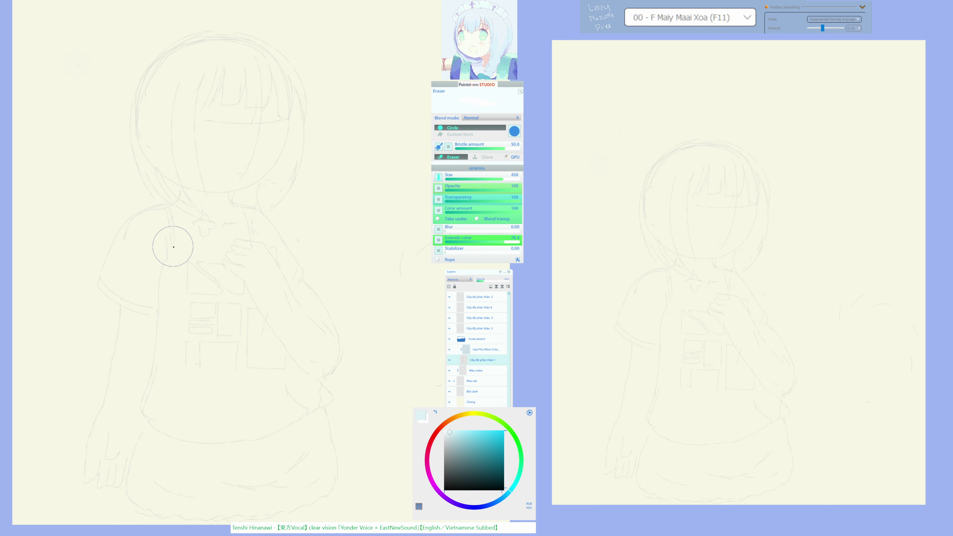
key(F6)
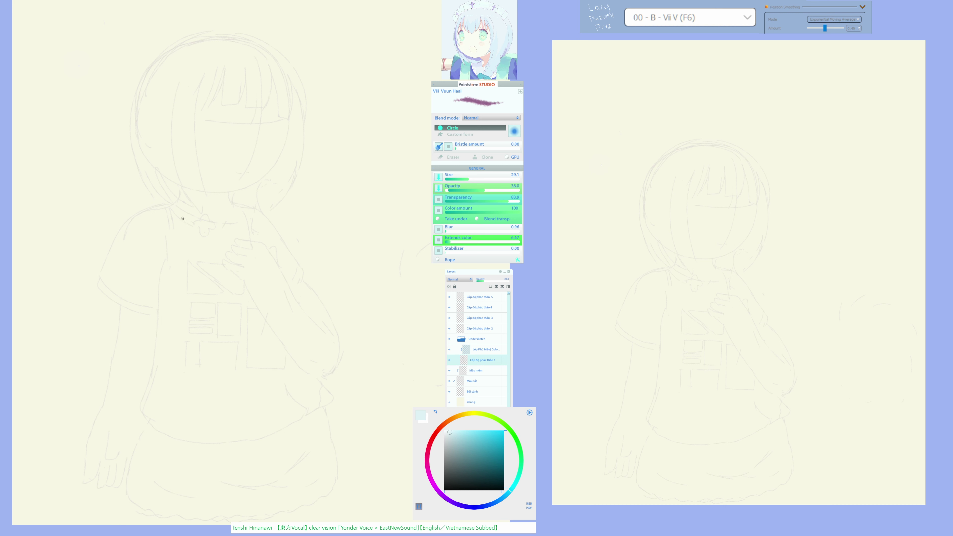
key(F11)
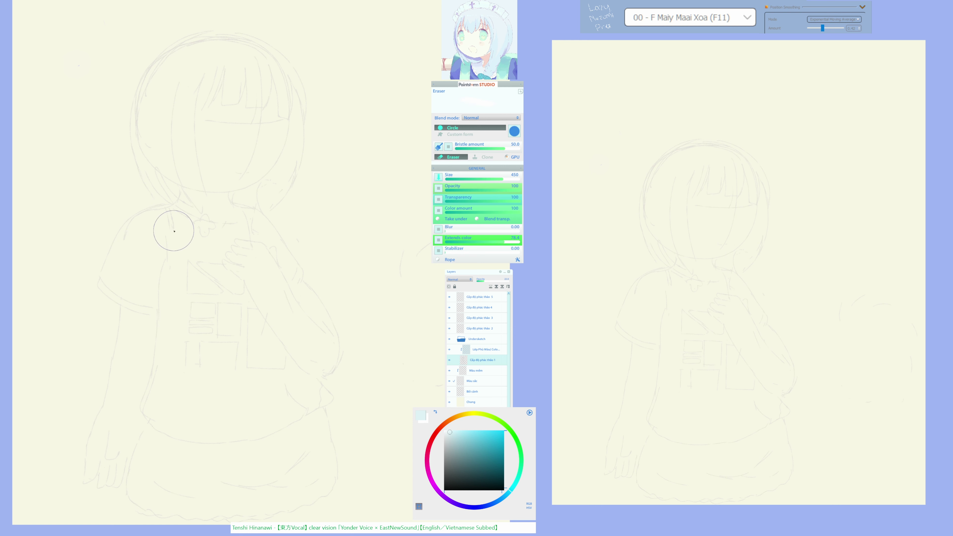
key(F6)
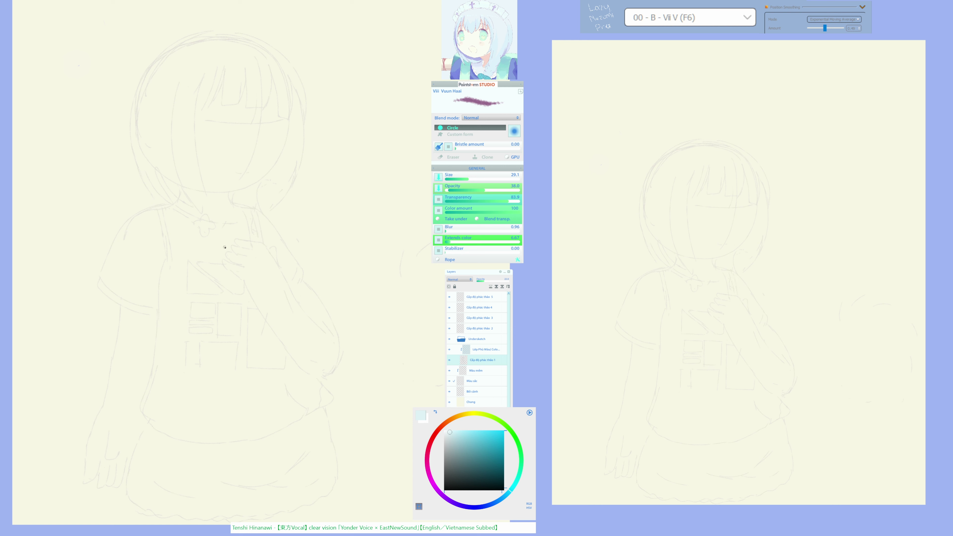
Touch up the bent arm's outer contour near the elbow in the mirrored view.
key(m)
key(F11)
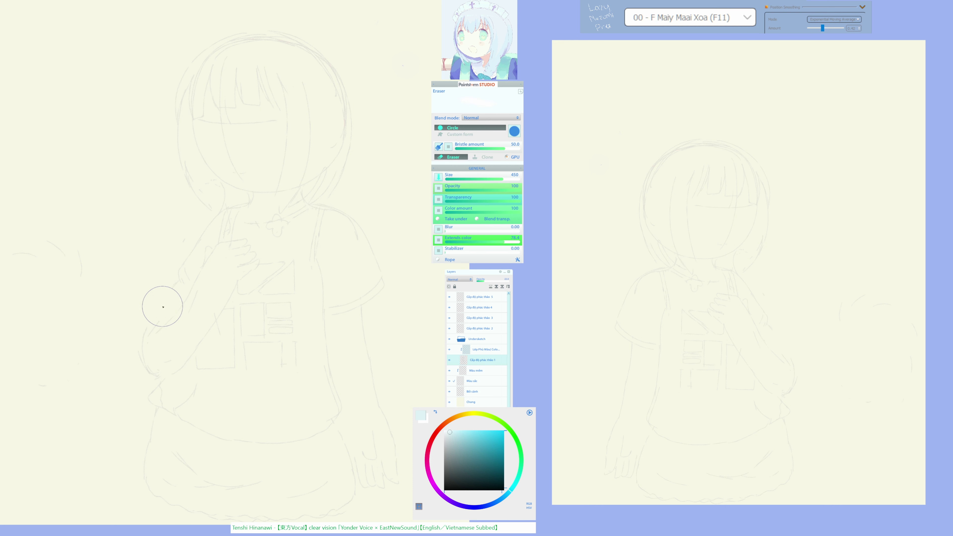
key(F6)
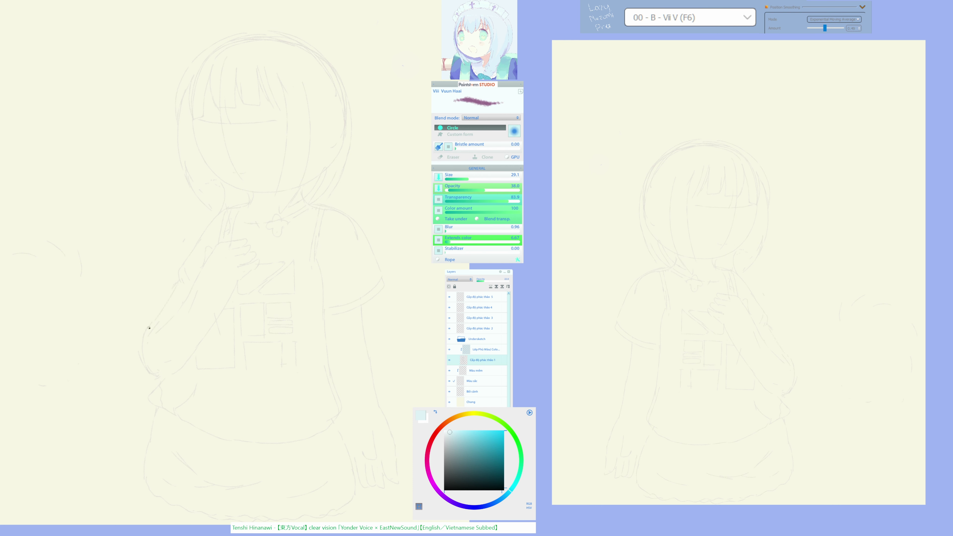
key(m)
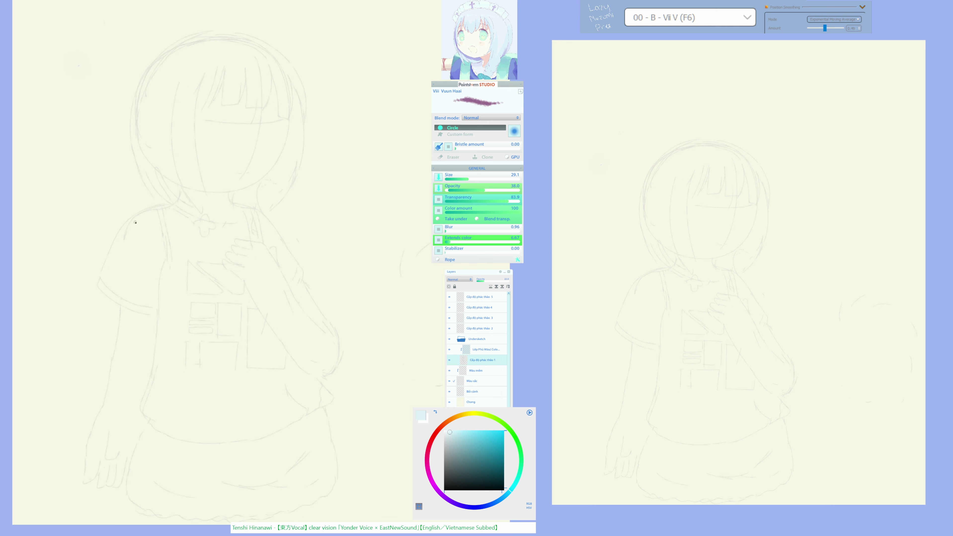
Sketch a small bow at the collar and rough ornaments on the top of the head.
key(F11)
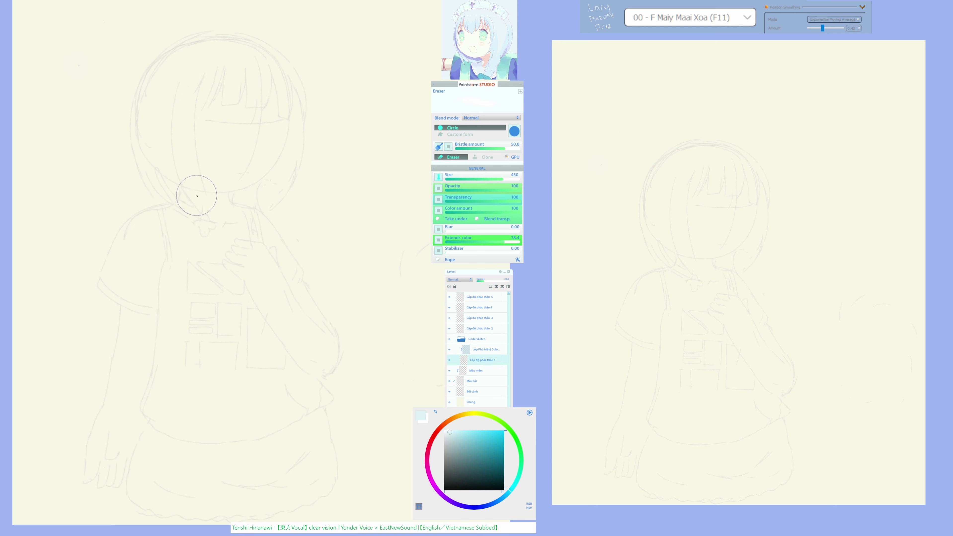
key(F6)
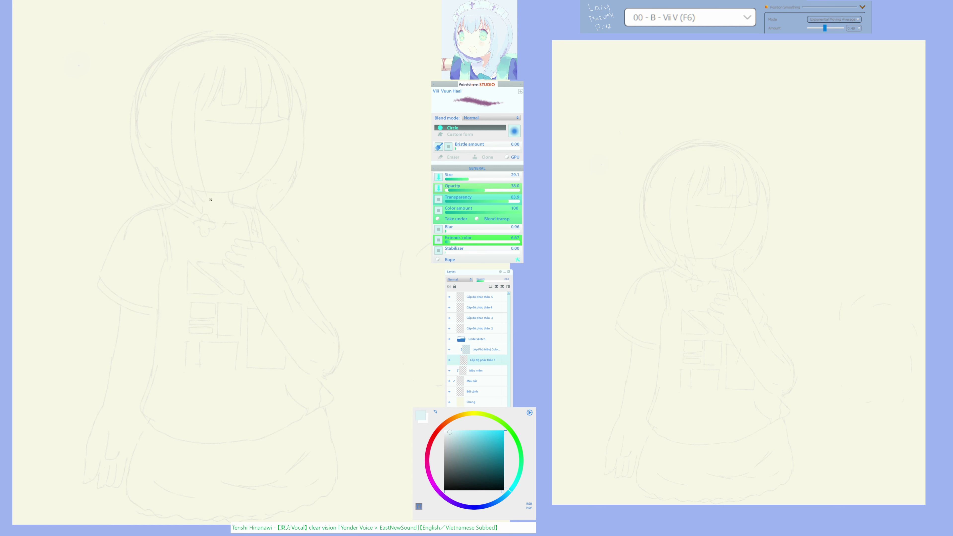
scroll(202, 132, up, 2)
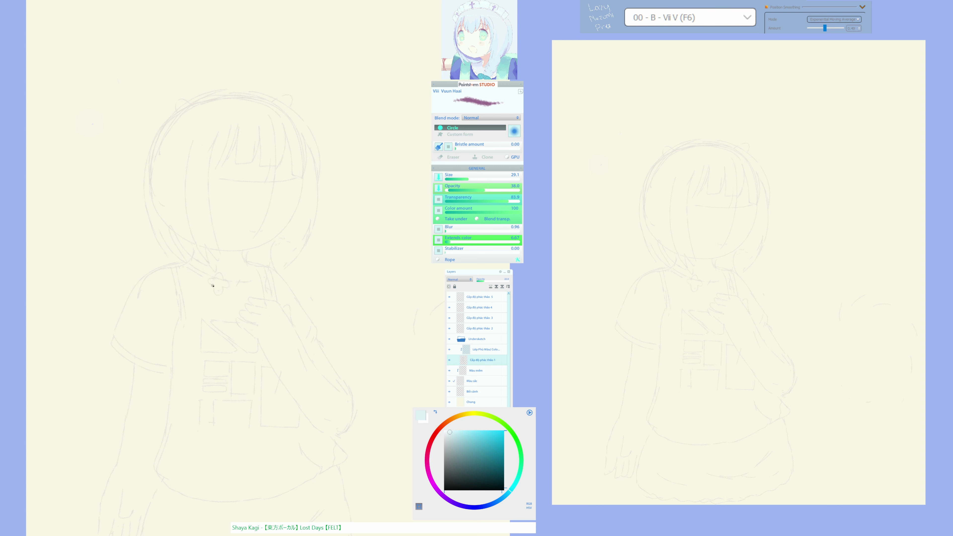
Switch to a sketch layer above the rough and draw the face contour from cheek to chin in the mirrored view.
click(474, 318)
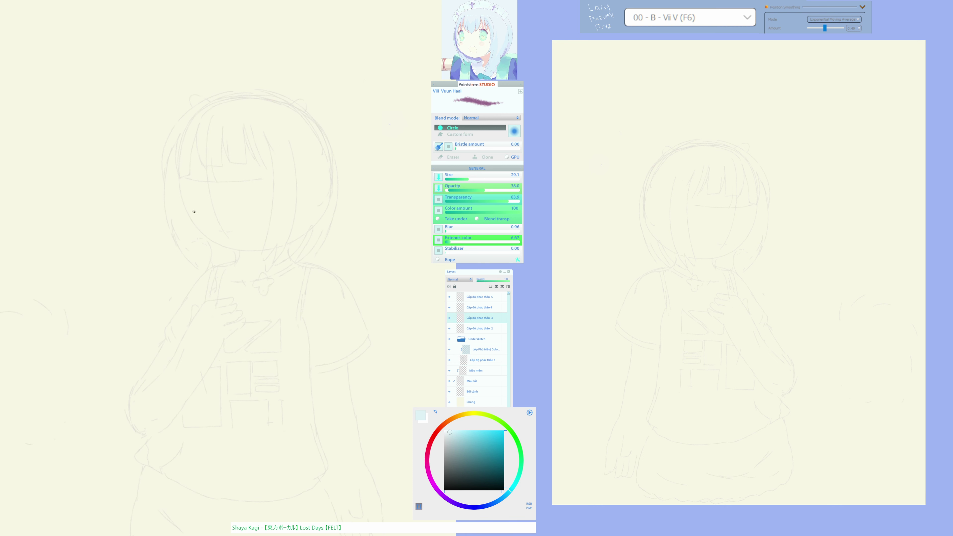
drag(180, 182, 182, 193)
key(ctrl+z)
drag(179, 183, 192, 227)
key(ctrl+z)
mouse_move(178, 183)
mouse_down()
mouse_move(199, 234)
mouse_move(236, 248)
mouse_move(265, 241)
mouse_up()
key(m)
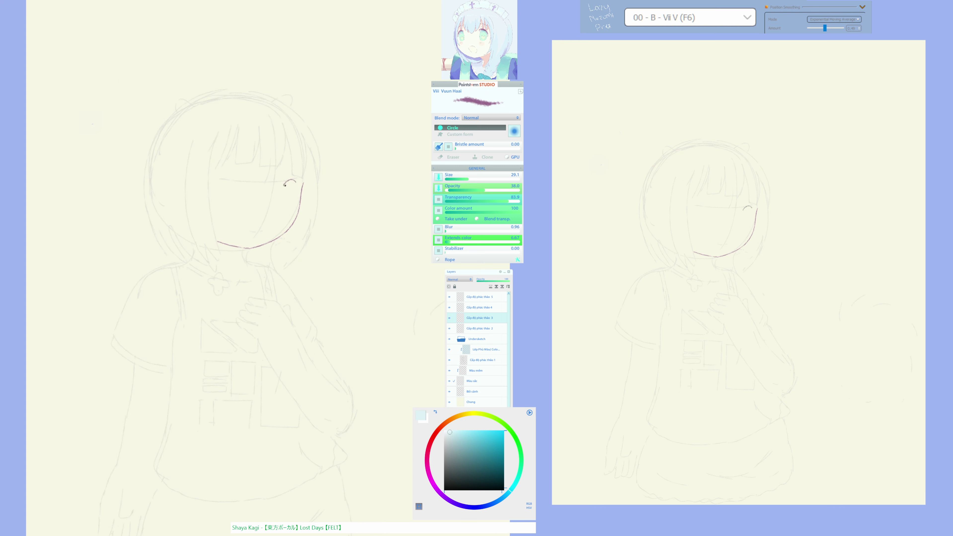
Draw both eyes with their upper lashes, plus a small nose and mouth.
mouse_move(285, 185)
mouse_down()
mouse_move(296, 182)
mouse_move(285, 207)
mouse_move(282, 195)
mouse_move(292, 200)
mouse_move(294, 189)
mouse_move(291, 201)
mouse_up()
key(ctrl+z)
key(ctrl+z)
drag(234, 182, 248, 177)
mouse_move(227, 189)
mouse_down()
mouse_move(249, 177)
mouse_move(231, 195)
mouse_move(248, 198)
mouse_move(232, 200)
mouse_up()
drag(256, 235, 263, 231)
key(ctrl+z)
key(m)
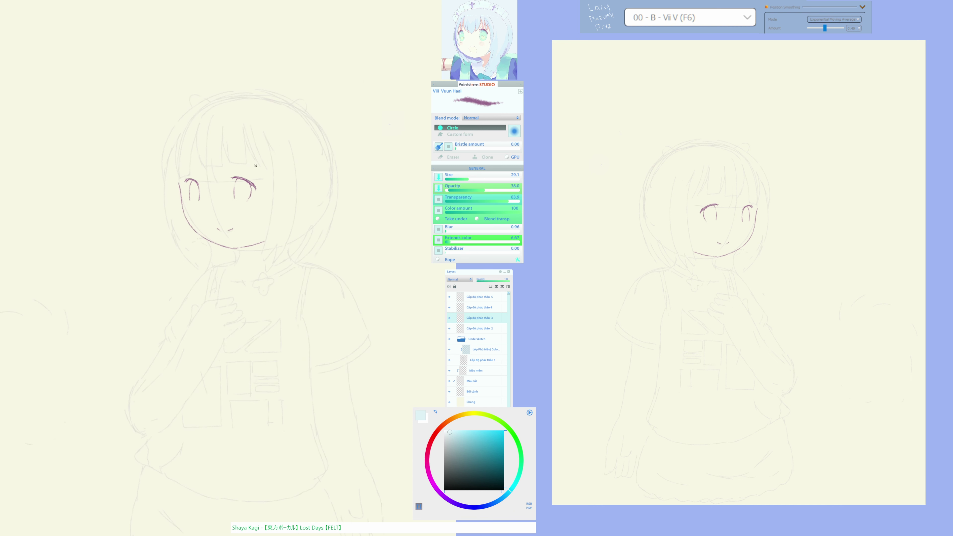
Draw the pointed strands of the bangs across the forehead.
key(m)
key(m)
key(m)
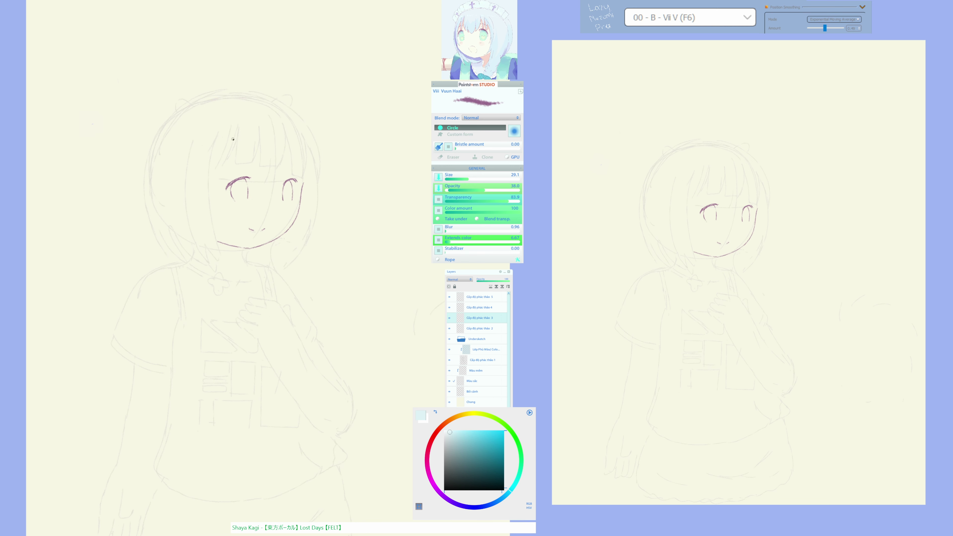
mouse_move(237, 126)
mouse_down()
mouse_move(234, 156)
mouse_move(246, 169)
mouse_move(253, 134)
mouse_move(261, 170)
mouse_move(269, 161)
mouse_move(272, 170)
mouse_move(273, 130)
mouse_move(279, 163)
mouse_move(290, 166)
mouse_move(286, 131)
mouse_move(299, 167)
mouse_up()
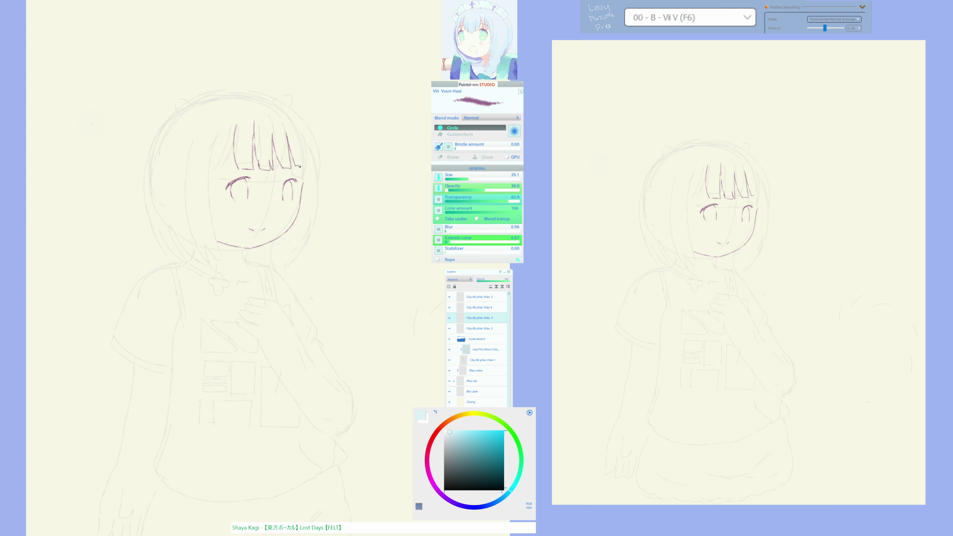
Draw the hair contour beside the far eye and undo the unwanted side lock strokes.
mouse_move(294, 131)
mouse_down()
mouse_move(303, 214)
mouse_move(293, 240)
mouse_up()
mouse_move(201, 245)
mouse_down()
mouse_move(141, 109)
mouse_move(166, 140)
mouse_move(167, 185)
mouse_up()
key(ctrl+z)
key(ctrl+z)
key(ctrl+z)
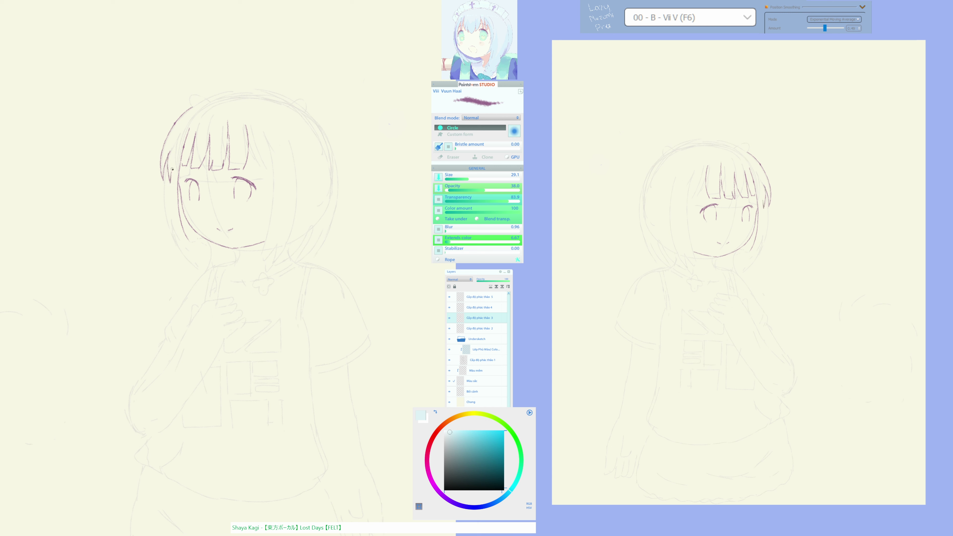
Add fringe strands beside the far eye and erase the face line overlapping them.
drag(183, 145, 174, 173)
key(F11)
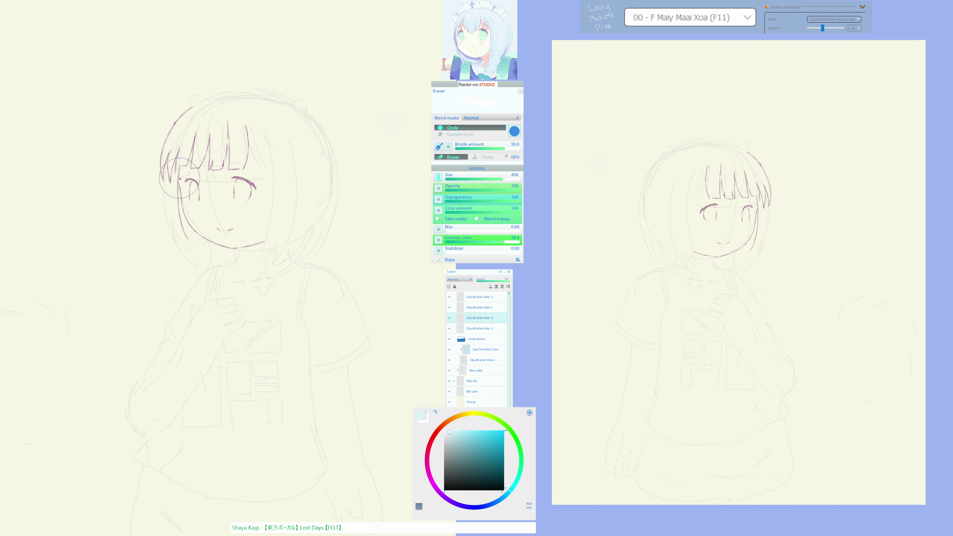
key(h)
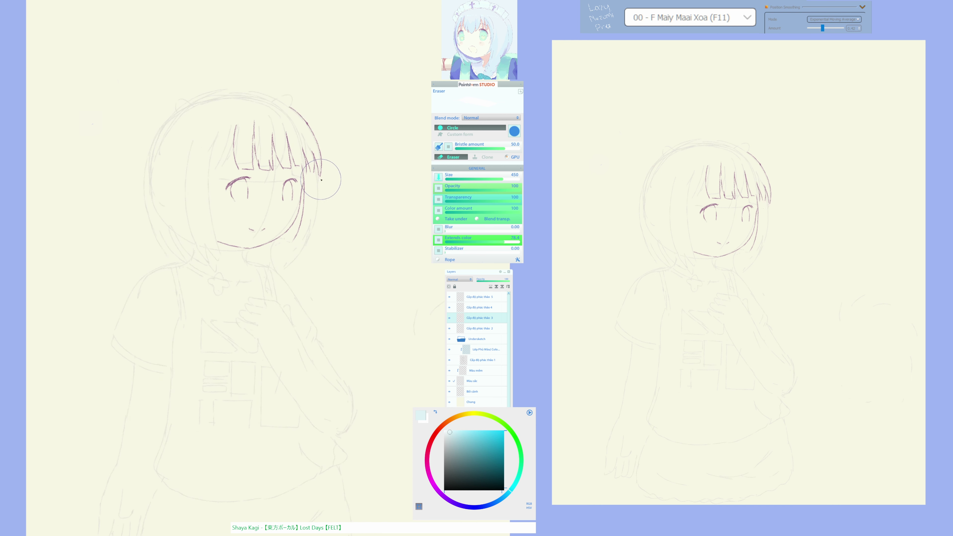
key(F6)
key(h)
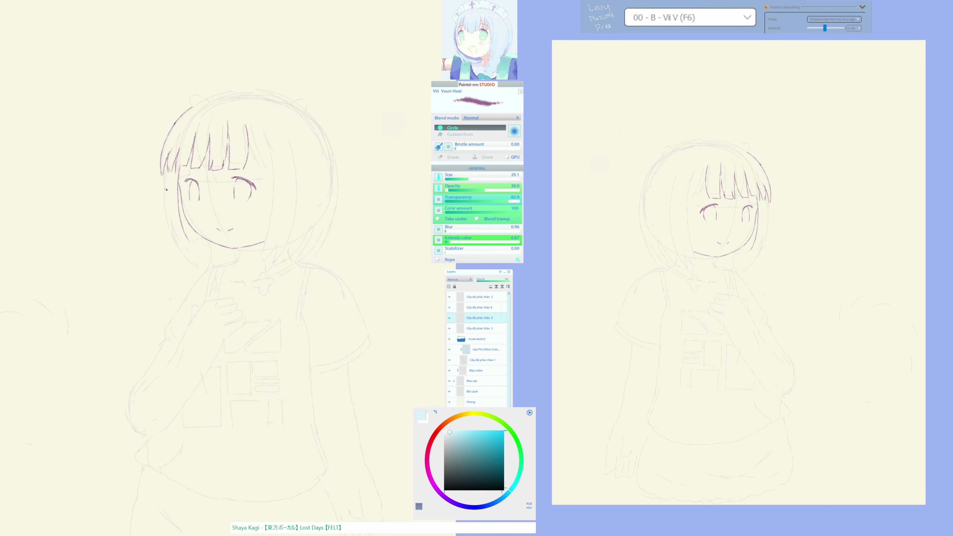
Draw the long side lock and neck, continuing into the shoulder and sleeve of the hanging arm.
mouse_move(164, 174)
mouse_down()
mouse_move(169, 235)
mouse_move(203, 266)
mouse_move(199, 258)
mouse_move(242, 262)
mouse_move(195, 252)
mouse_move(137, 286)
mouse_move(117, 337)
mouse_move(167, 370)
mouse_up()
key(h)
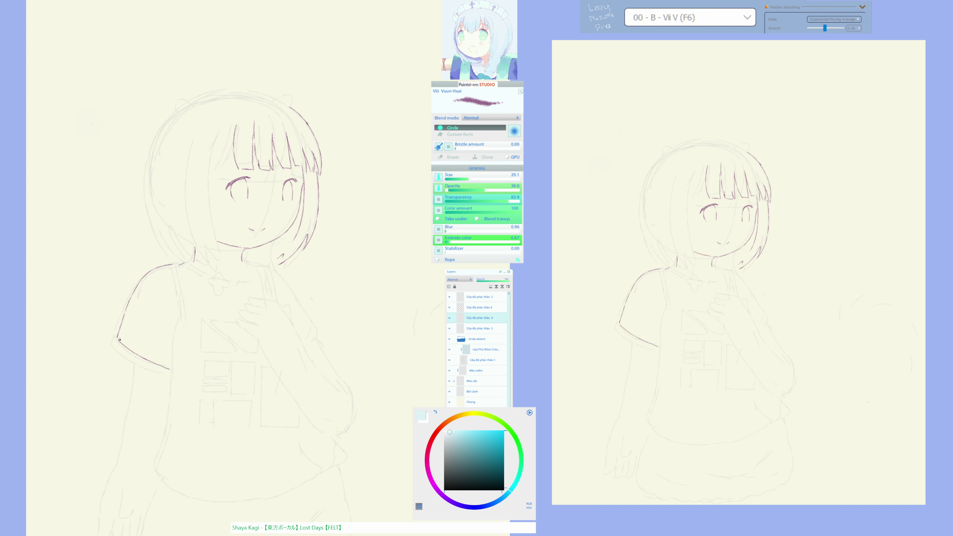
Redraw the hanging arm's sleeve hem as a double-lined cuff.
key(ctrl+z)
drag(117, 337, 162, 364)
mouse_move(116, 337)
mouse_down()
mouse_move(140, 363)
mouse_move(114, 349)
mouse_move(159, 373)
mouse_up()
key(ctrl+z)
Draw the hanging arm's shoulder seam and the inner sleeve edge down to the cuff.
drag(171, 268, 179, 313)
key(ctrl+z)
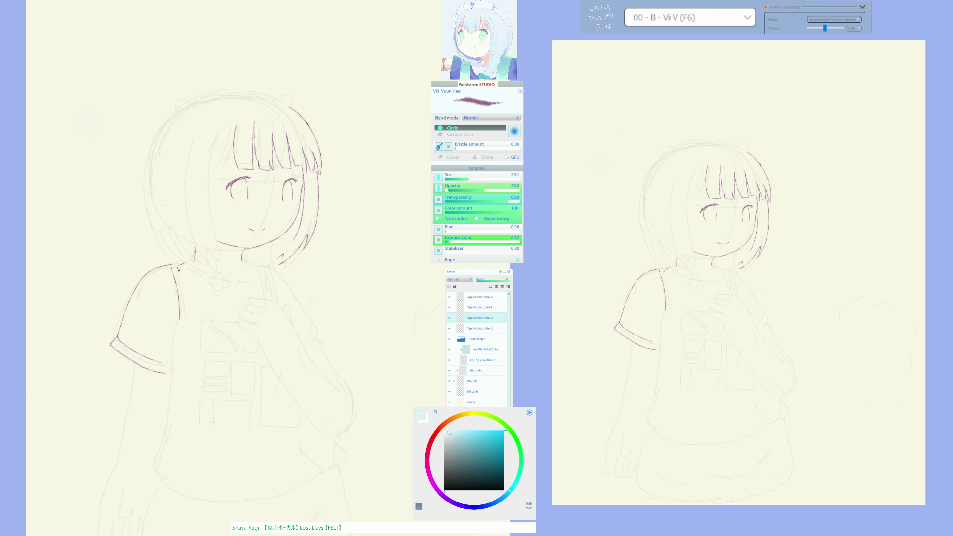
drag(178, 271, 187, 311)
key(ctrl+z)
mouse_move(178, 267)
mouse_down()
mouse_move(184, 312)
mouse_move(169, 377)
mouse_up()
Draw the shoulder line and short sleeve of the bent arm in the mirrored view.
key(h)
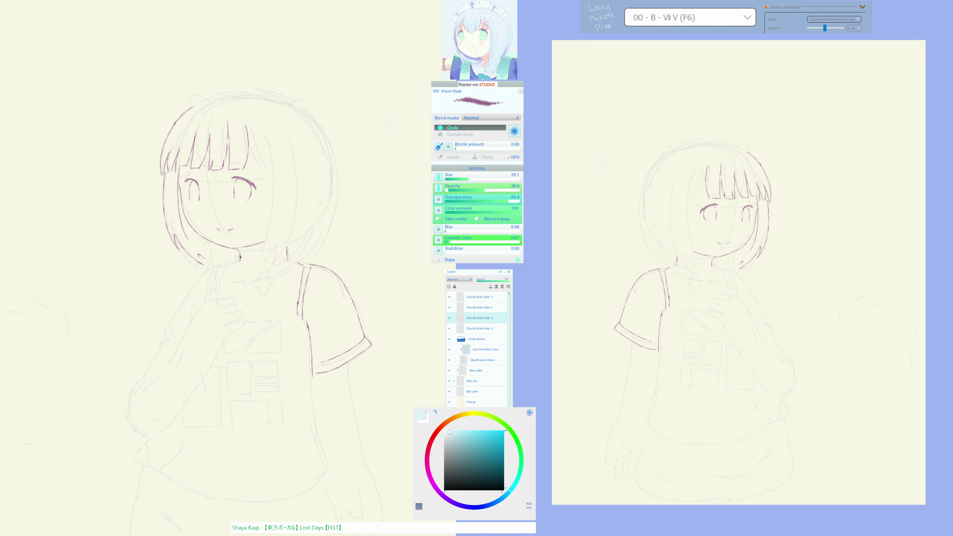
drag(237, 260, 211, 268)
key(ctrl+z)
mouse_move(192, 284)
mouse_down()
mouse_move(166, 323)
mouse_move(176, 342)
mouse_move(167, 341)
mouse_up()
key(r)
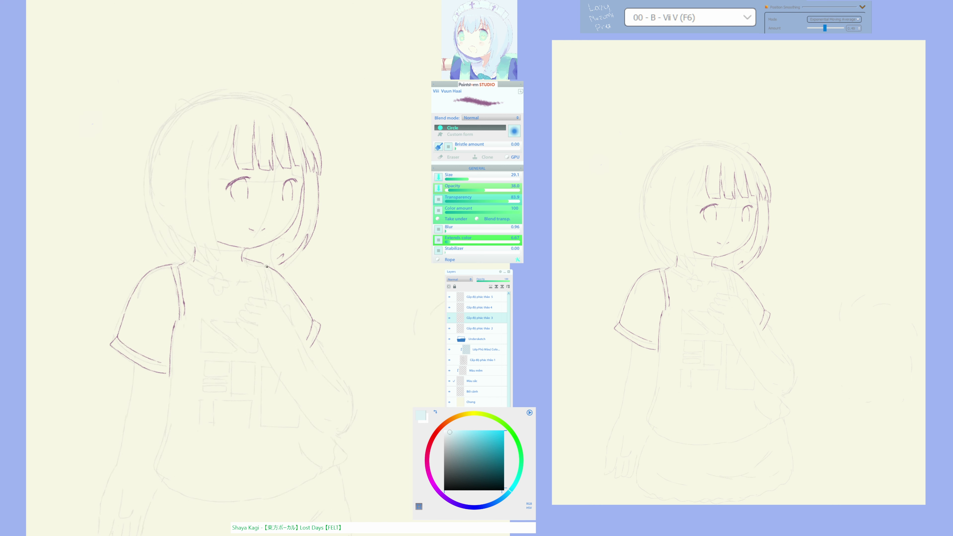
Draw the bent arm's raised hand with curled fingers resting against the chest.
drag(266, 266, 270, 302)
key(ctrl+z)
mouse_move(265, 266)
mouse_down()
mouse_move(276, 293)
mouse_move(257, 298)
mouse_move(277, 302)
mouse_move(286, 318)
mouse_move(242, 301)
mouse_move(239, 310)
mouse_up()
key(ctrl+z)
key(ctrl+z)
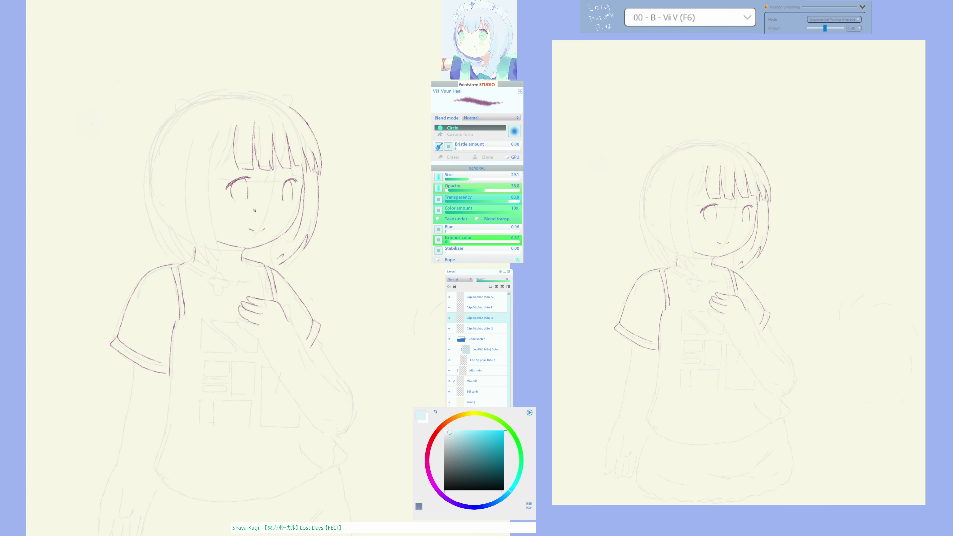
Draw the crown of the head and the back hair outline curving down to pointed tips near the shoulder.
key(m)
mouse_move(209, 96)
mouse_down()
mouse_move(259, 89)
mouse_move(292, 104)
mouse_up()
key(m)
mouse_move(169, 116)
mouse_down()
mouse_move(142, 157)
mouse_move(135, 212)
mouse_move(154, 245)
mouse_up()
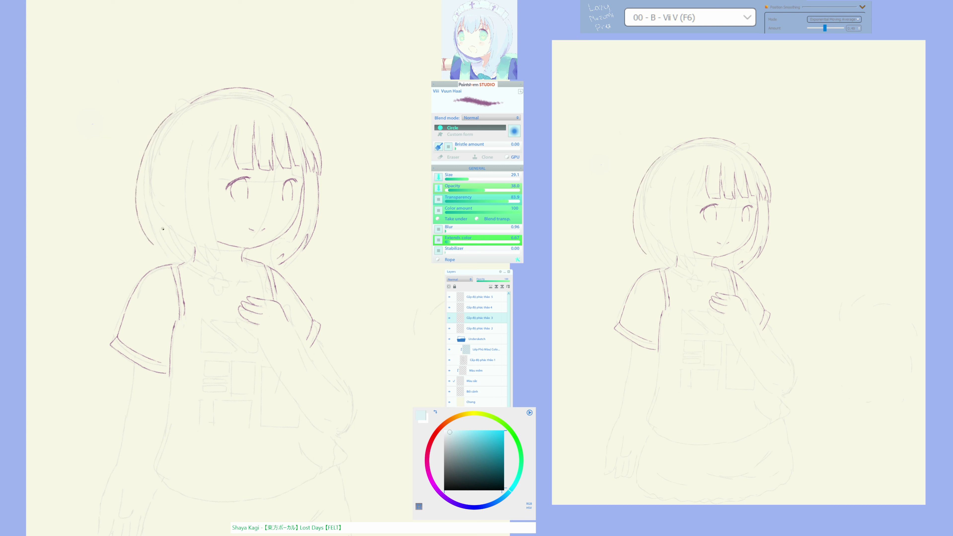
key(ctrl+z)
mouse_move(173, 112)
mouse_down()
mouse_move(139, 188)
mouse_move(145, 220)
mouse_move(179, 250)
mouse_up()
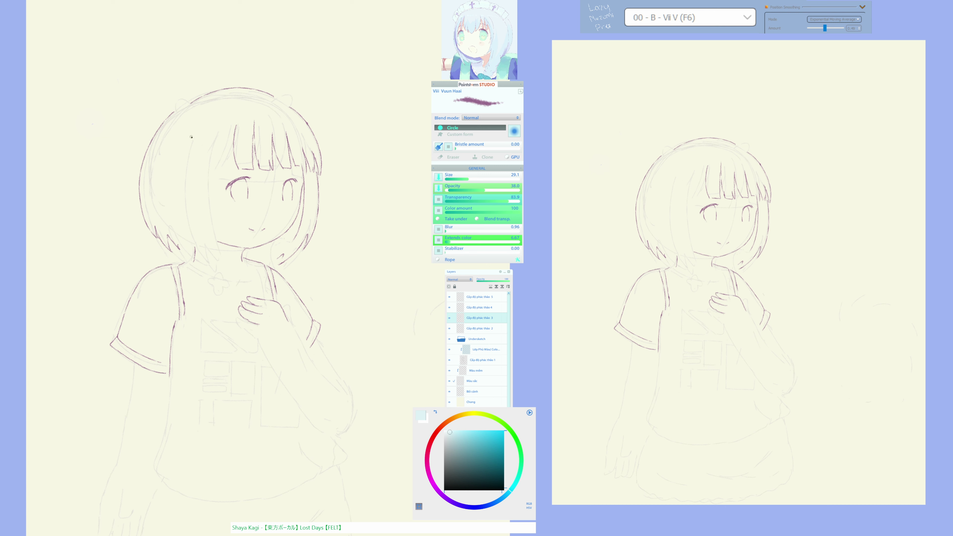
Draw the long front side lock with the adjoining bangs strand, and add a flower hair clip above it.
drag(191, 137, 183, 230)
mouse_move(227, 275)
mouse_down()
mouse_move(215, 182)
mouse_move(226, 136)
mouse_up()
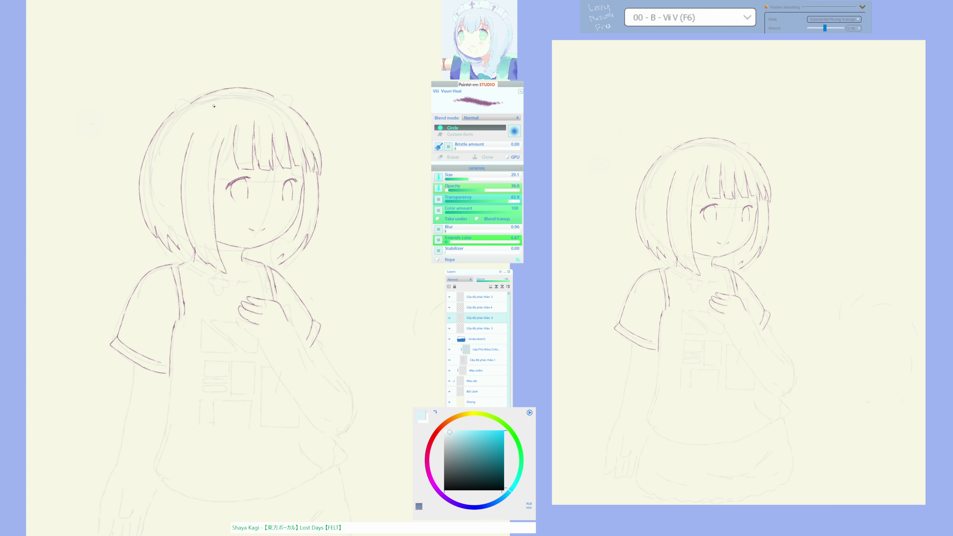
drag(235, 127, 226, 162)
key(ctrl+z)
drag(235, 126, 222, 168)
mouse_move(209, 128)
mouse_down()
mouse_move(217, 127)
mouse_move(209, 141)
mouse_move(207, 129)
mouse_up()
mouse_move(208, 131)
mouse_down()
mouse_move(199, 137)
mouse_move(227, 140)
mouse_move(198, 148)
mouse_move(219, 150)
mouse_move(211, 141)
mouse_up()
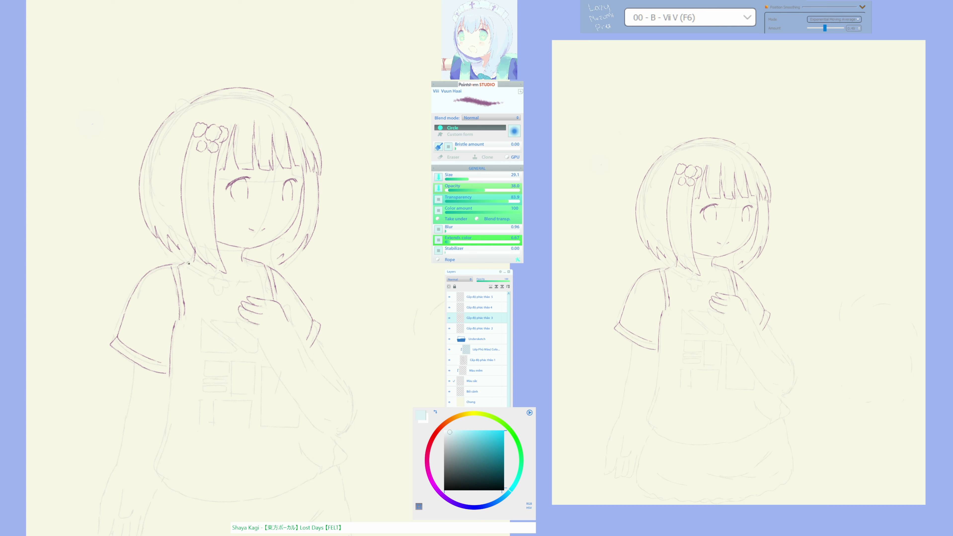
Draw the shirt's curved neckline with a small flower ornament at the front of the collar.
drag(189, 264, 253, 281)
mouse_move(233, 284)
mouse_down()
mouse_move(263, 281)
mouse_move(255, 269)
mouse_move(245, 279)
mouse_up()
key(ctrl+z)
key(ctrl+z)
key(ctrl+z)
drag(237, 281, 264, 263)
key(ctrl+z)
drag(185, 267, 223, 279)
key(ctrl+z)
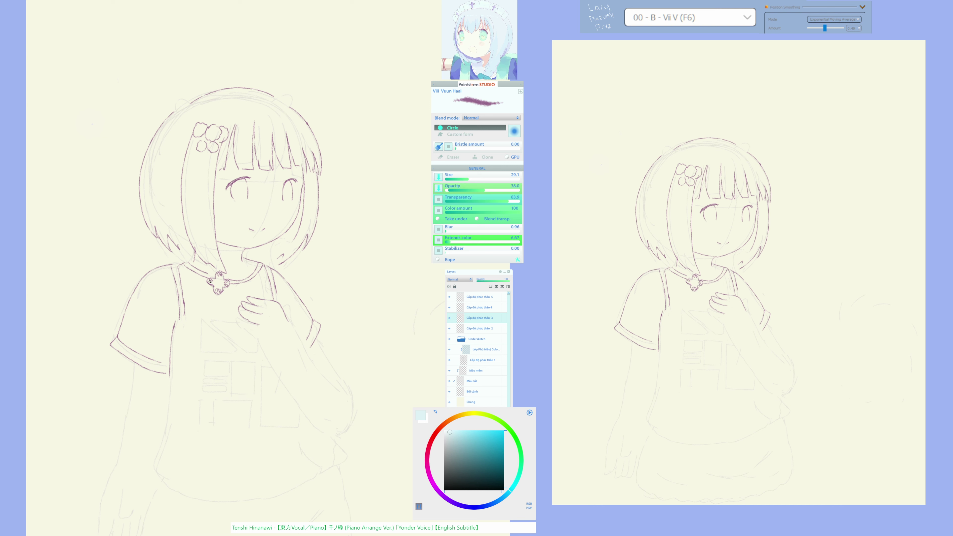
Draw the shirt's side line below the hanging arm's sleeve and the wide curved bottom hem.
key(alt)
key(alt)
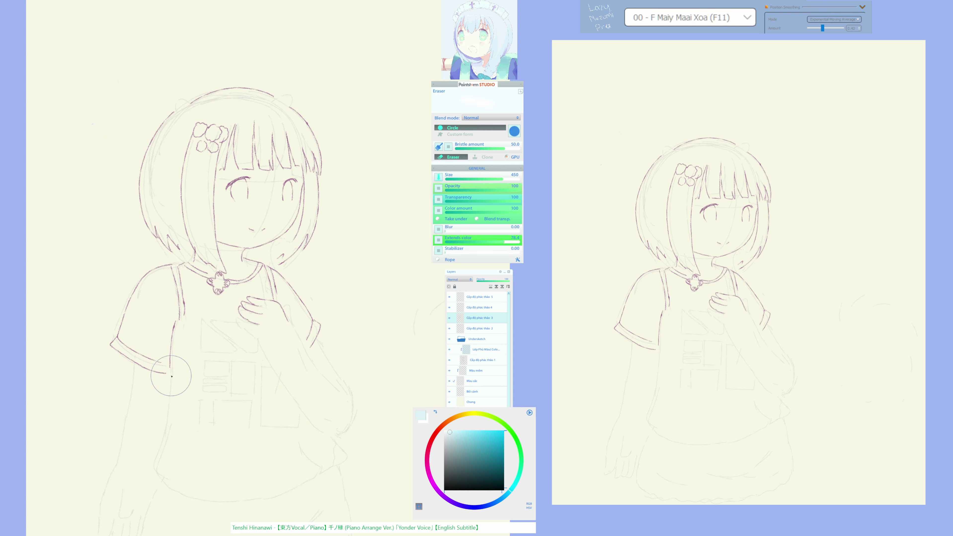
drag(170, 366, 169, 389)
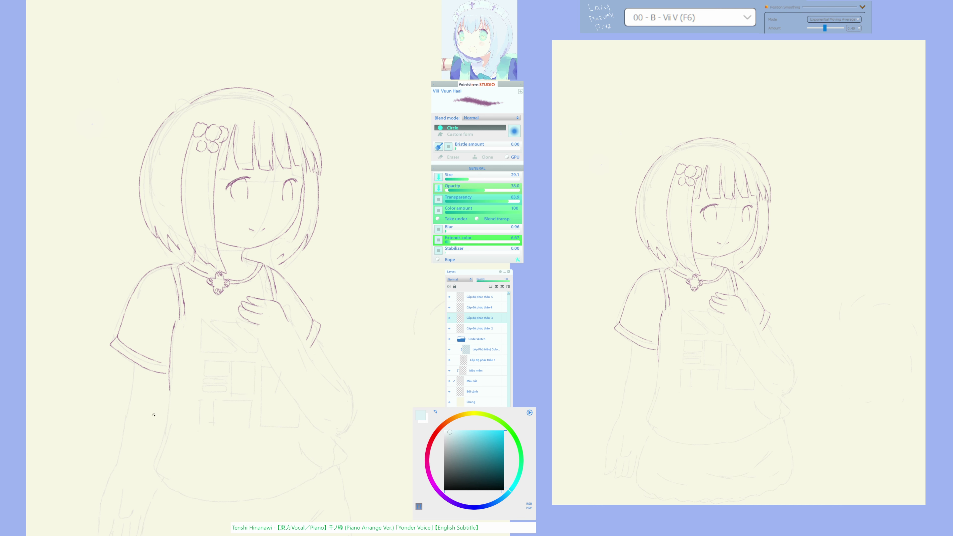
mouse_move(213, 368)
mouse_down()
mouse_move(240, 359)
mouse_move(190, 376)
mouse_move(161, 455)
mouse_move(168, 465)
mouse_move(259, 490)
mouse_move(337, 461)
mouse_up()
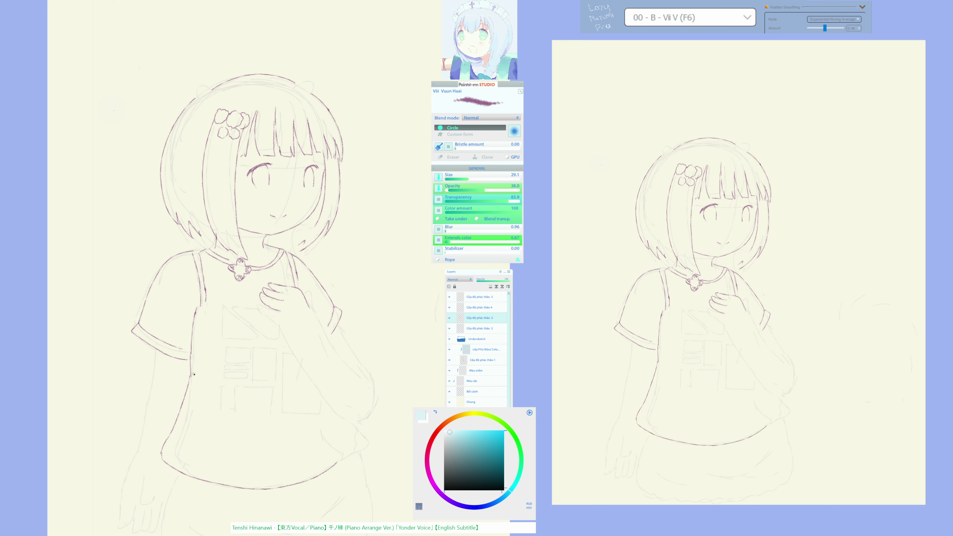
drag(194, 374, 210, 401)
key(ctrl+z)
drag(334, 465, 345, 459)
Draw two small rounded ears on top of the head, using the mirrored view to balance them.
key(h)
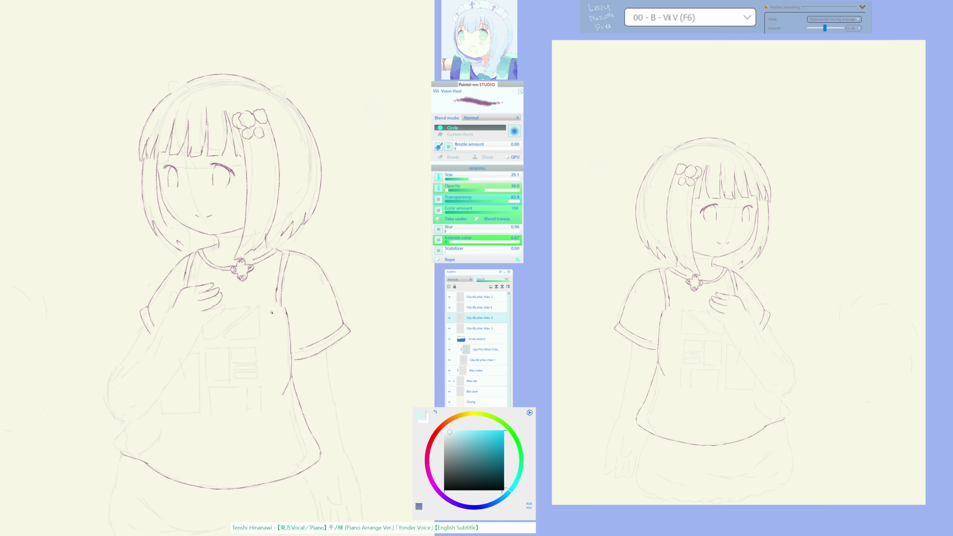
key(h)
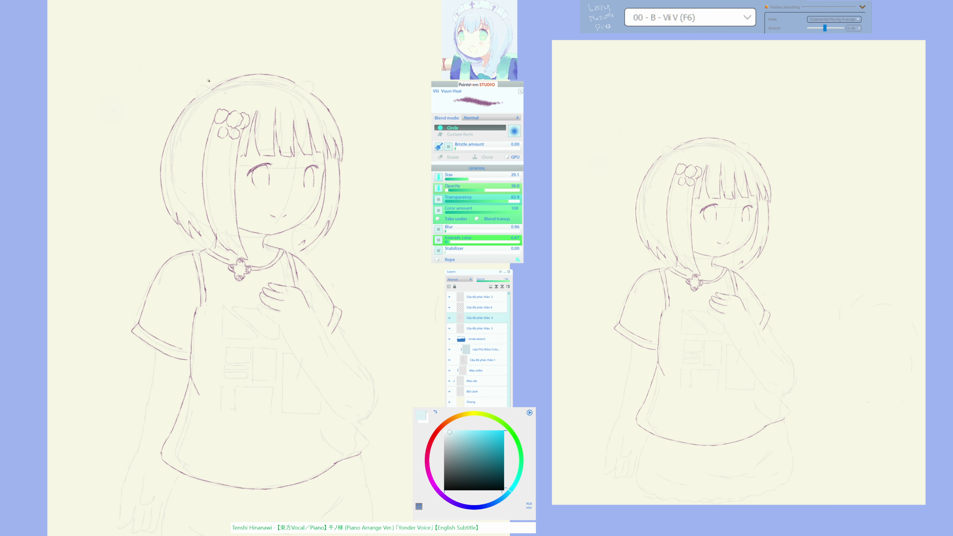
drag(208, 81, 238, 83)
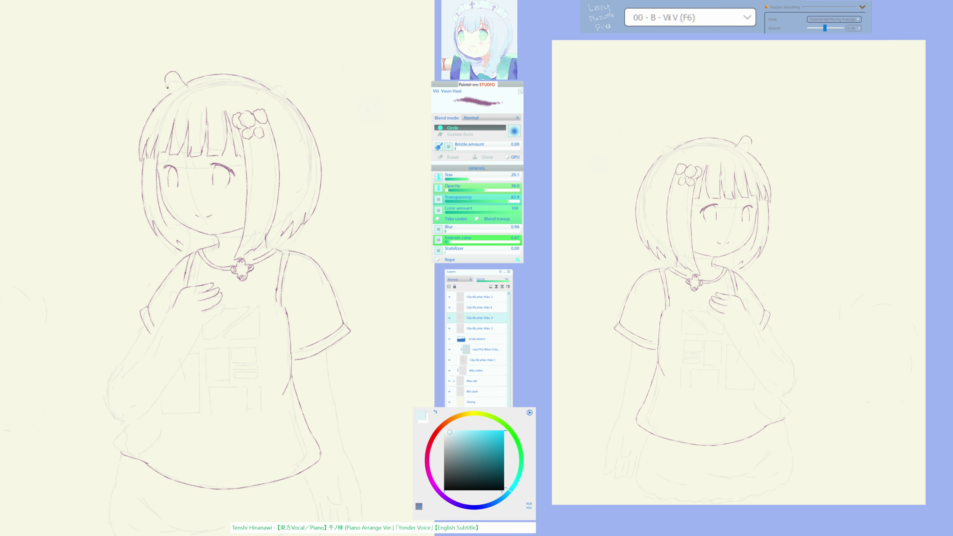
key(m)
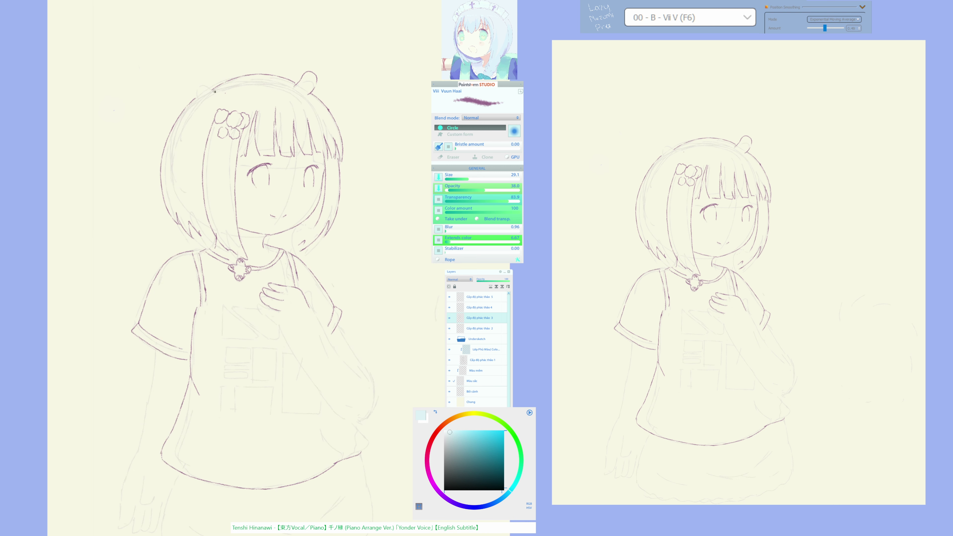
mouse_move(202, 83)
mouse_down()
mouse_move(194, 78)
mouse_move(195, 97)
mouse_up()
Draw the bent arm's forearm, outer upper arm and rounded elbow from the sleeve and wrist downward.
drag(309, 290, 352, 364)
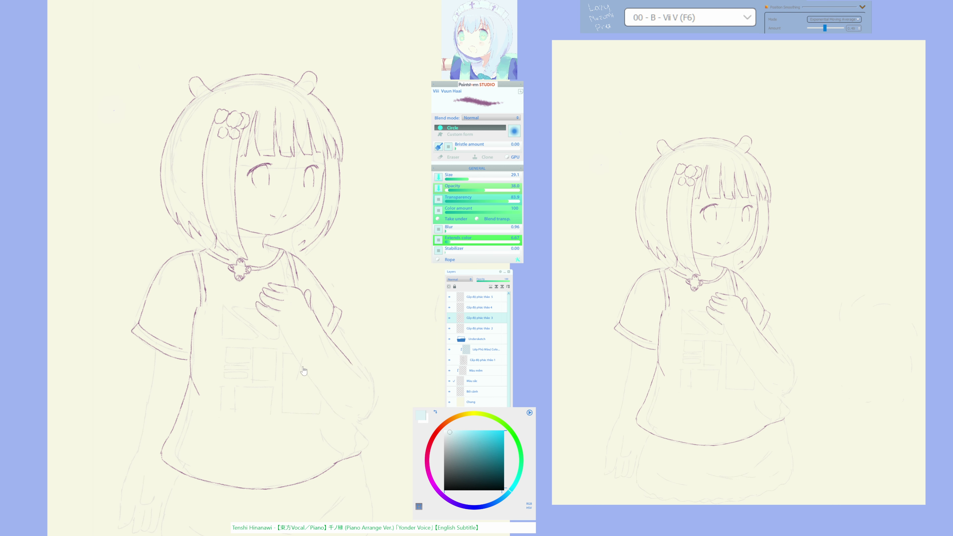
drag(304, 372, 286, 359)
mouse_move(258, 311)
mouse_down()
mouse_move(309, 388)
mouse_move(341, 403)
mouse_up()
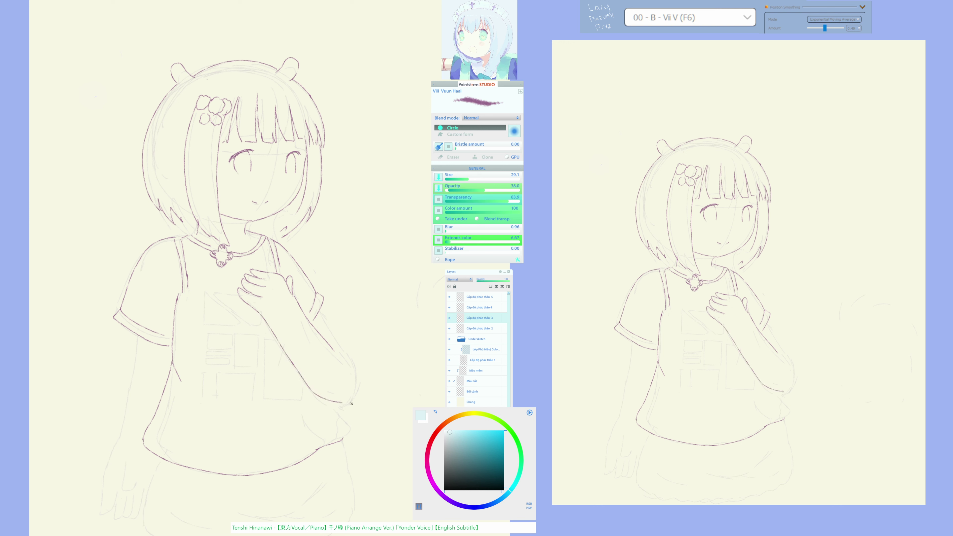
key(m)
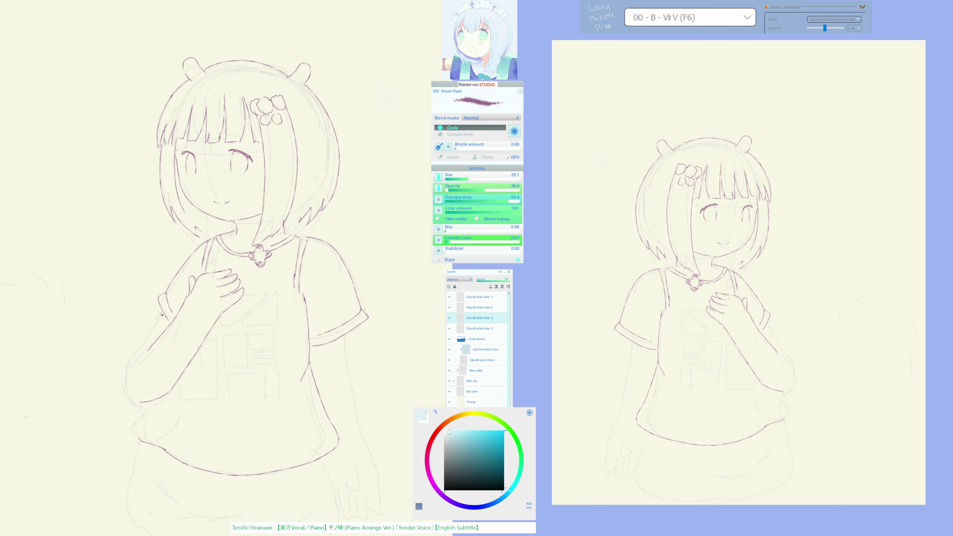
mouse_move(162, 310)
mouse_down()
mouse_move(125, 364)
mouse_move(138, 401)
mouse_up()
key(m)
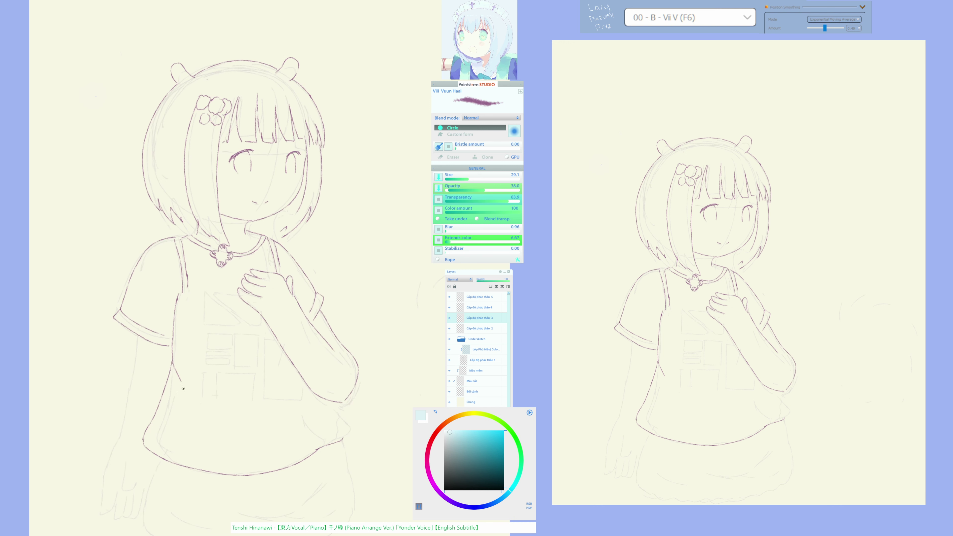
Outline the upper print panel on the shirt's chest with a diagonal edge.
mouse_move(201, 377)
mouse_down()
mouse_move(198, 272)
mouse_move(198, 307)
mouse_up()
key(F9)
key(F6)
mouse_move(200, 273)
mouse_down()
mouse_move(231, 301)
mouse_move(201, 307)
mouse_move(231, 308)
mouse_up()
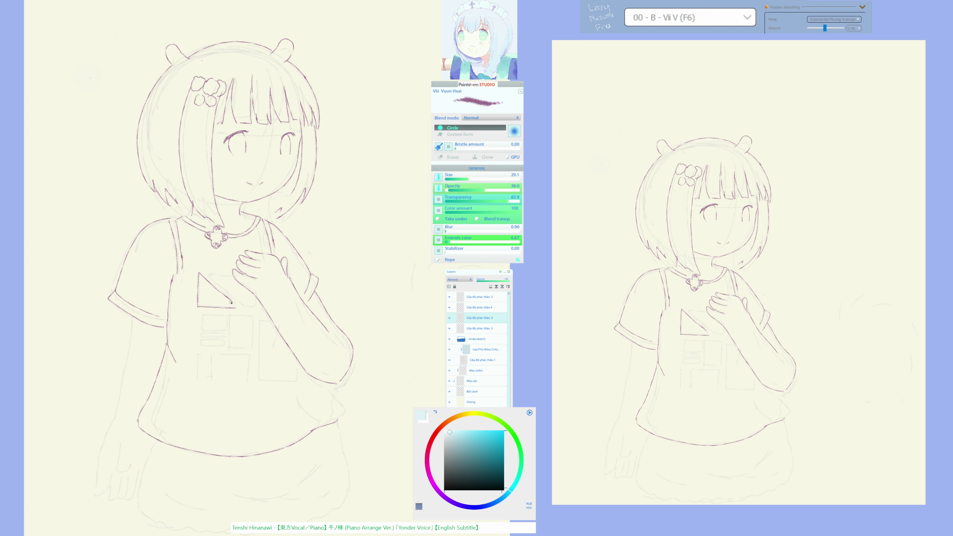
drag(231, 303, 246, 308)
mouse_move(210, 276)
mouse_down()
mouse_move(241, 301)
mouse_move(208, 276)
mouse_move(232, 278)
mouse_move(249, 304)
mouse_up()
key(ctrl+z)
Fill the upper chest print with clusters of small rounded shapes below the diagonal.
drag(240, 303, 234, 292)
drag(240, 289, 245, 288)
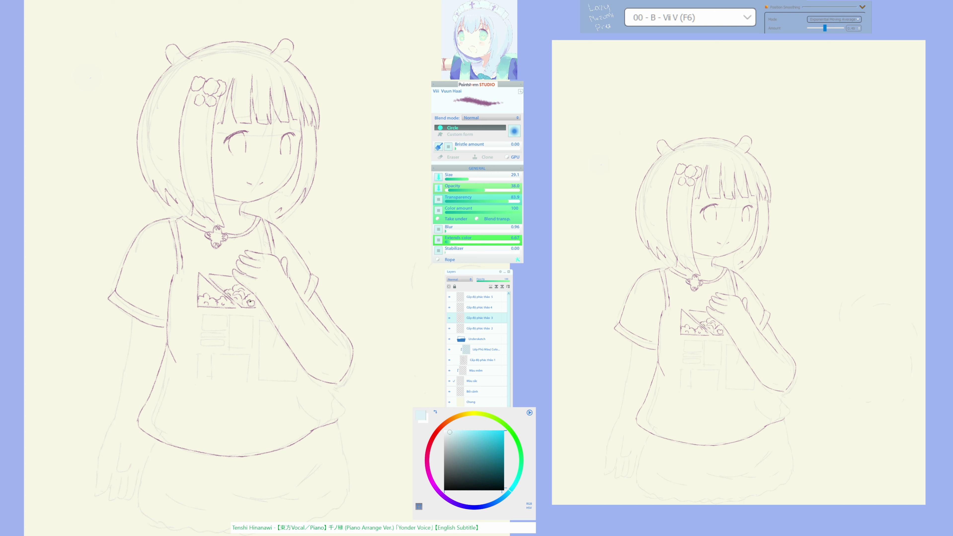
key(F11)
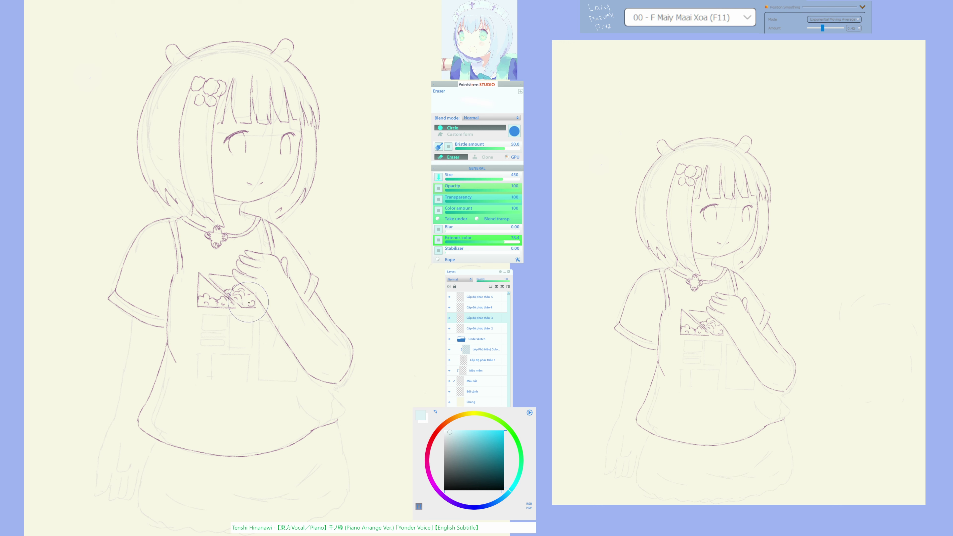
key(F6)
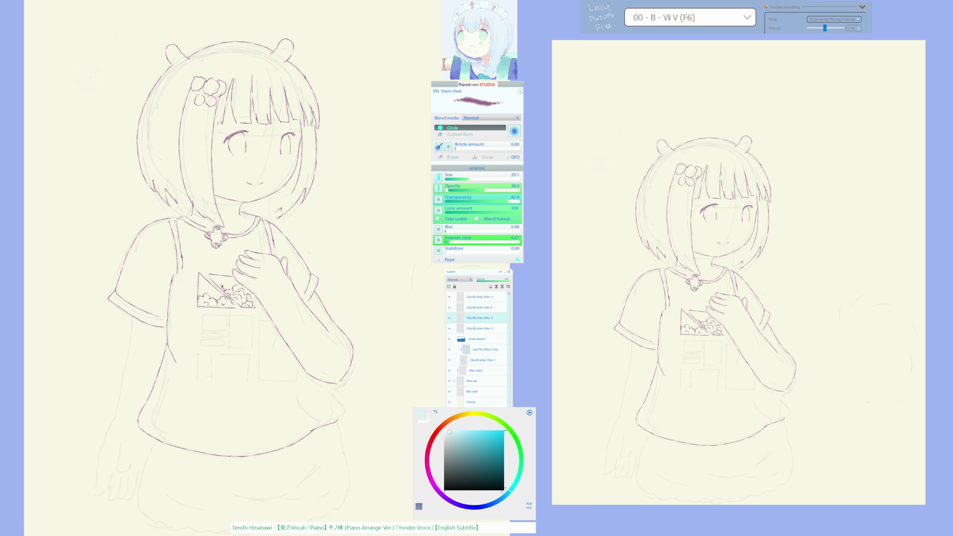
drag(221, 286, 230, 288)
Draw the small upright rectangular print below the chest panel with two little round shapes inside.
drag(234, 333, 240, 345)
key(ctrl+z)
drag(230, 316, 230, 348)
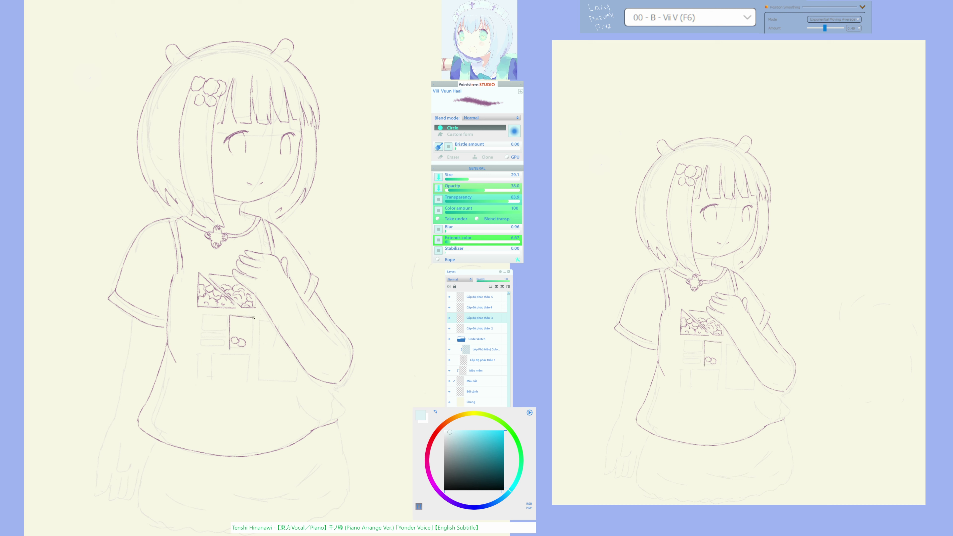
mouse_move(229, 316)
mouse_down()
mouse_move(253, 316)
mouse_move(250, 351)
mouse_move(237, 349)
mouse_move(251, 349)
mouse_up()
Draw the hanging arm from the sleeve cuff down to the hand with spread fingers.
drag(134, 318, 95, 491)
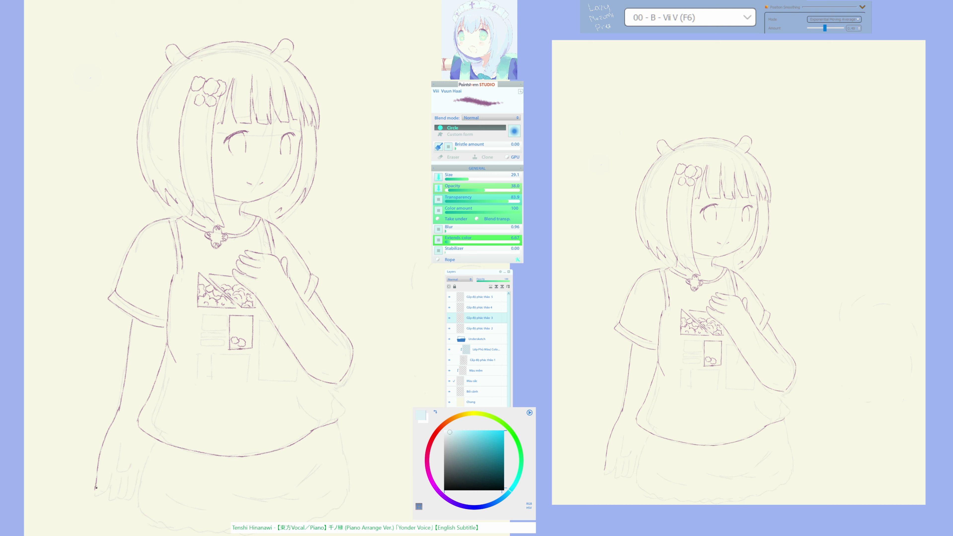
mouse_move(95, 488)
mouse_down()
mouse_move(93, 499)
mouse_move(108, 479)
mouse_move(102, 509)
mouse_move(119, 479)
mouse_move(124, 505)
mouse_move(133, 497)
mouse_up()
Draw the skirt's outline below the shirt, with its side edges and wavy ruffled hem.
mouse_move(117, 435)
mouse_down()
mouse_move(123, 475)
mouse_move(142, 442)
mouse_move(137, 502)
mouse_move(173, 489)
mouse_move(148, 467)
mouse_move(123, 493)
mouse_move(210, 508)
mouse_up()
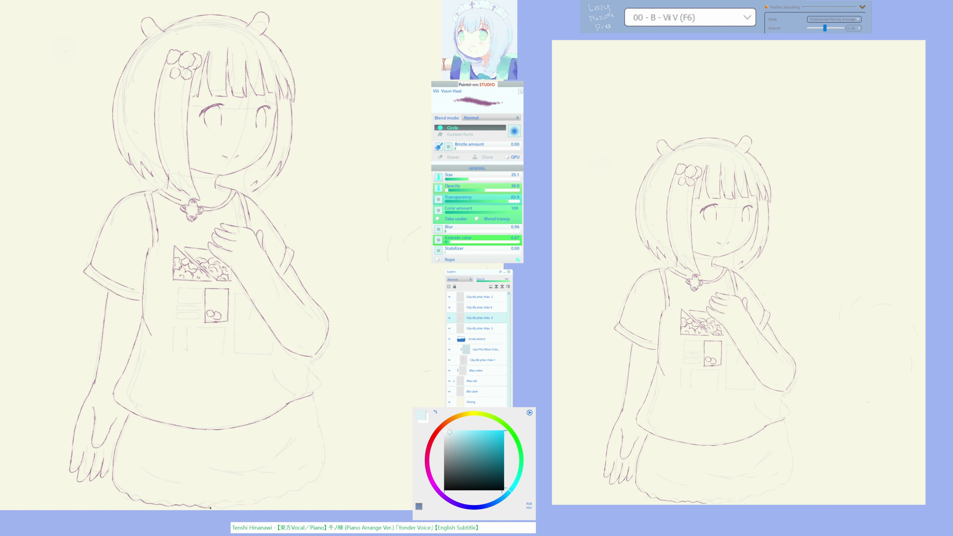
drag(117, 483, 124, 490)
mouse_move(224, 497)
mouse_down()
mouse_move(250, 486)
mouse_move(193, 477)
mouse_move(191, 498)
mouse_move(203, 499)
mouse_move(290, 461)
mouse_up()
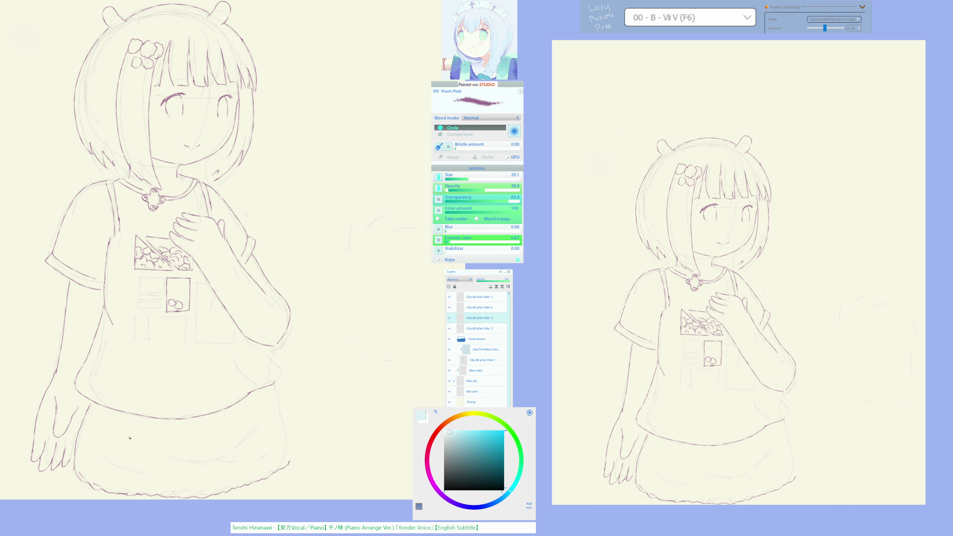
key(h)
drag(208, 386, 189, 458)
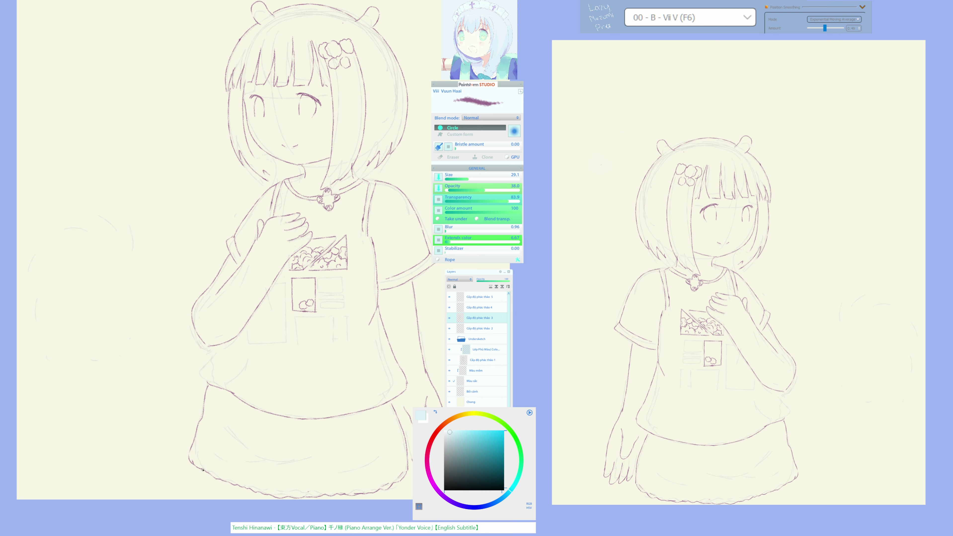
Erase the skirt's lower side corner below the bent arm and redraw it slimmer, checking in the mirrored view.
key(h)
key(h)
key(F11)
key(F6)
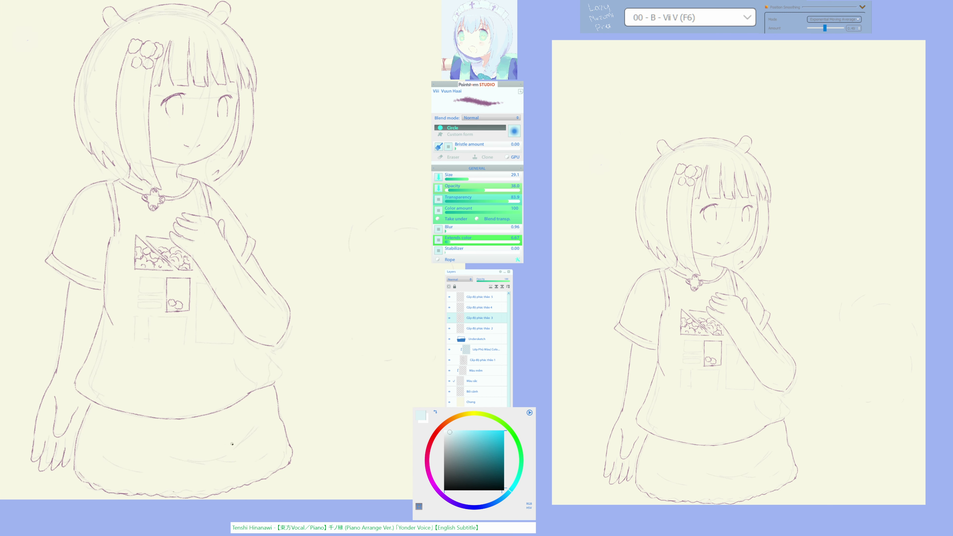
drag(219, 455, 233, 434)
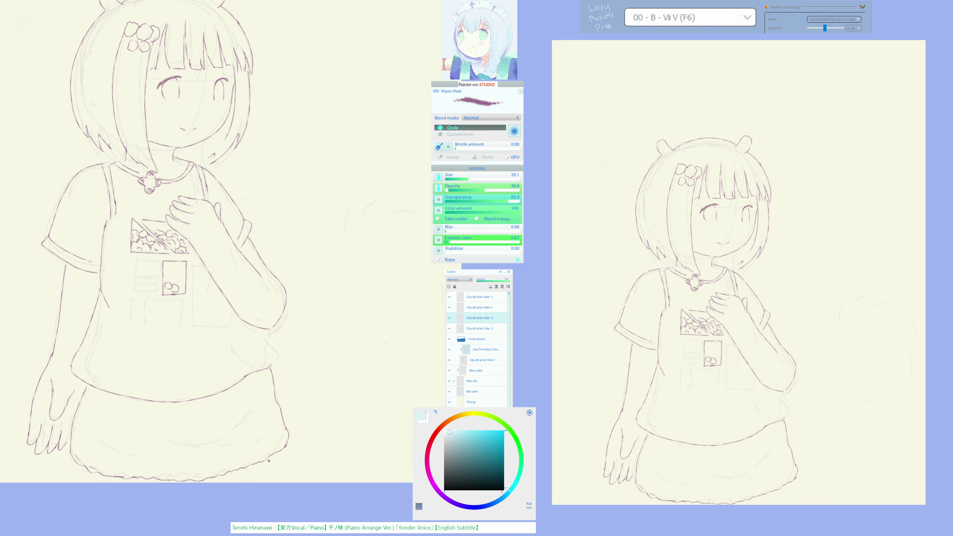
key(h)
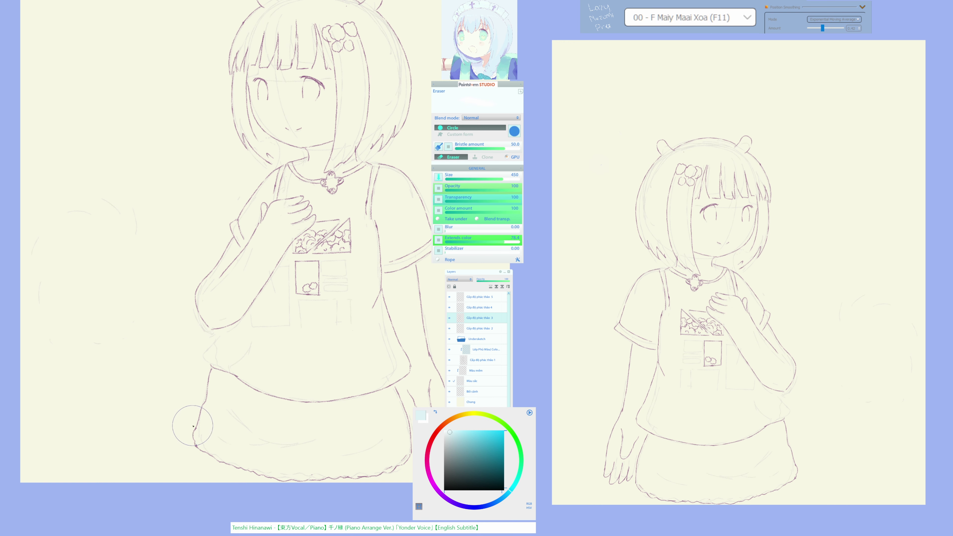
mouse_move(192, 433)
mouse_down()
mouse_move(202, 449)
mouse_move(201, 431)
mouse_move(203, 449)
mouse_up()
key(h)
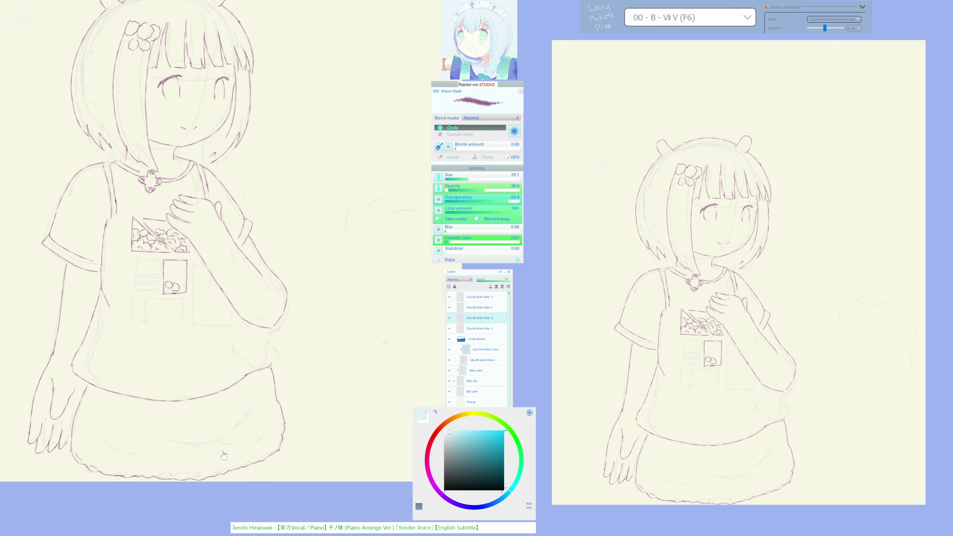
Draw the short thigh lines emerging below the skirt's hem.
drag(187, 479, 230, 475)
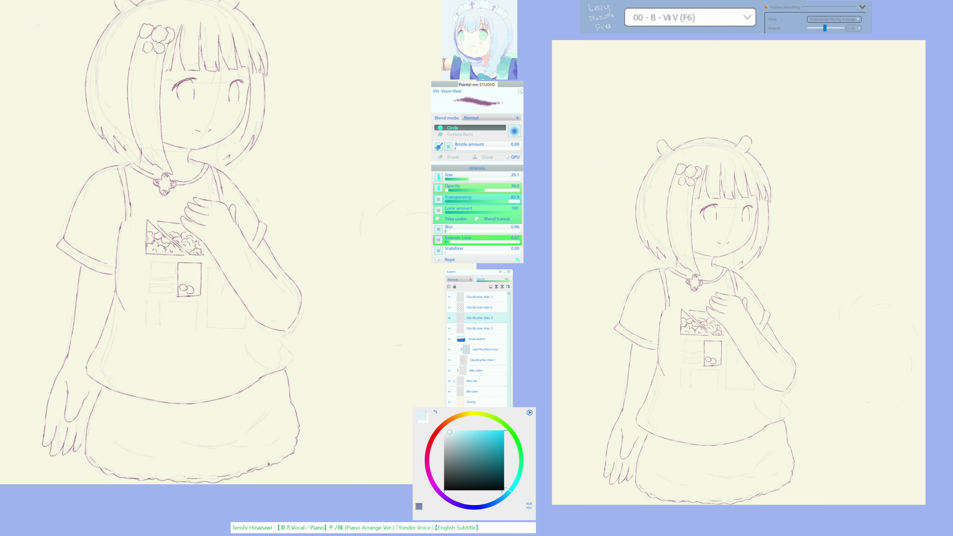
drag(283, 460, 273, 497)
key(ctrl+z)
drag(282, 459, 281, 480)
Rework the skirt's side curve below the elbow in the mirrored view, then restore the normal view.
key(m)
key(F11)
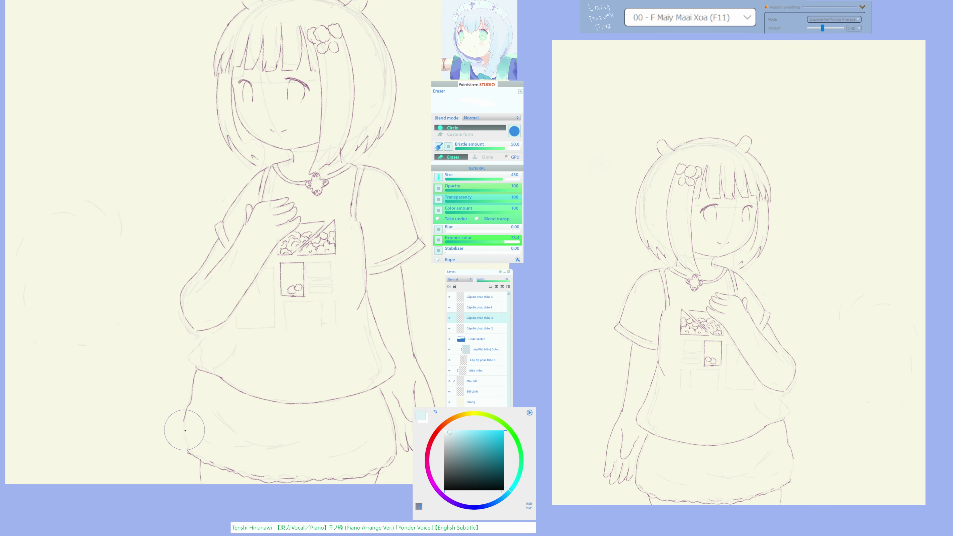
key(F6)
drag(184, 419, 188, 452)
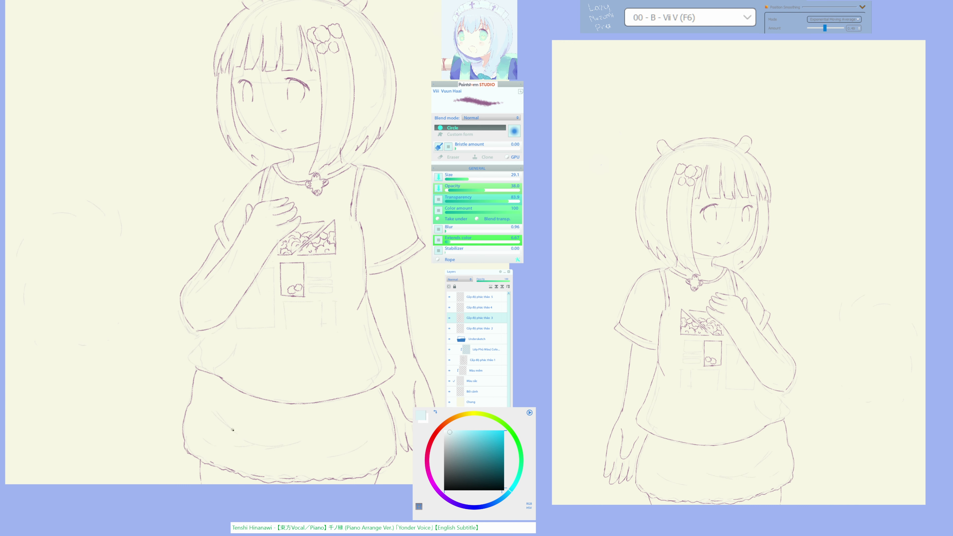
key(m)
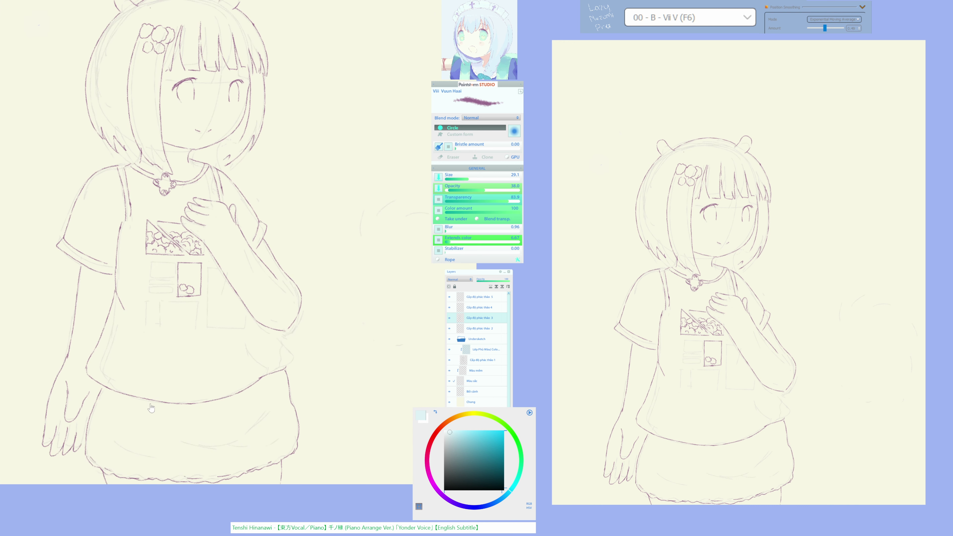
drag(150, 408, 171, 402)
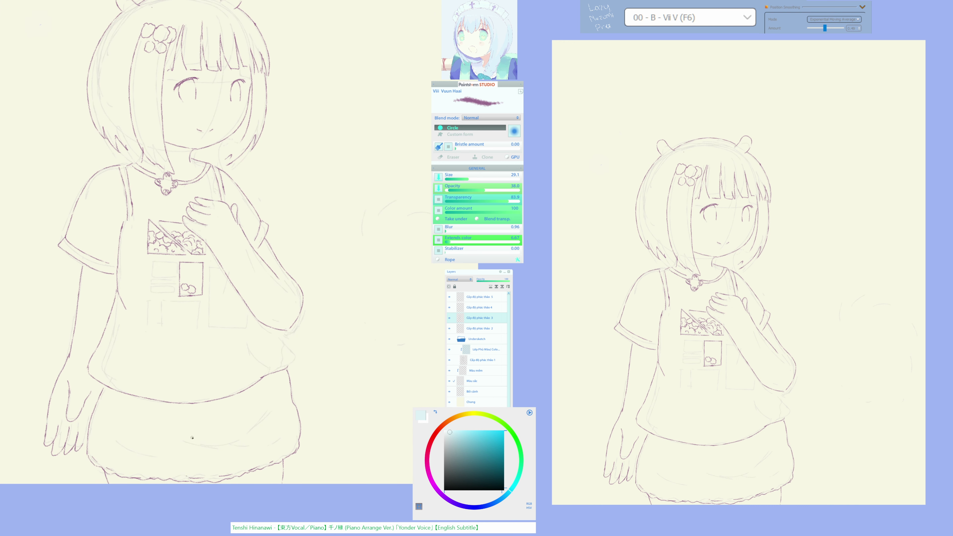
Draw two curved fold strokes across the front of the skirt, undoing and redoing the misplaced ones.
mouse_move(192, 445)
mouse_down()
mouse_move(158, 417)
mouse_move(178, 437)
mouse_up()
drag(251, 431, 276, 415)
key(ctrl+z)
key(ctrl+z)
drag(225, 438, 248, 413)
Erase and redraw the skirt's upper side edge below the bent elbow in the mirrored view, then restore the normal view.
key(m)
key(e)
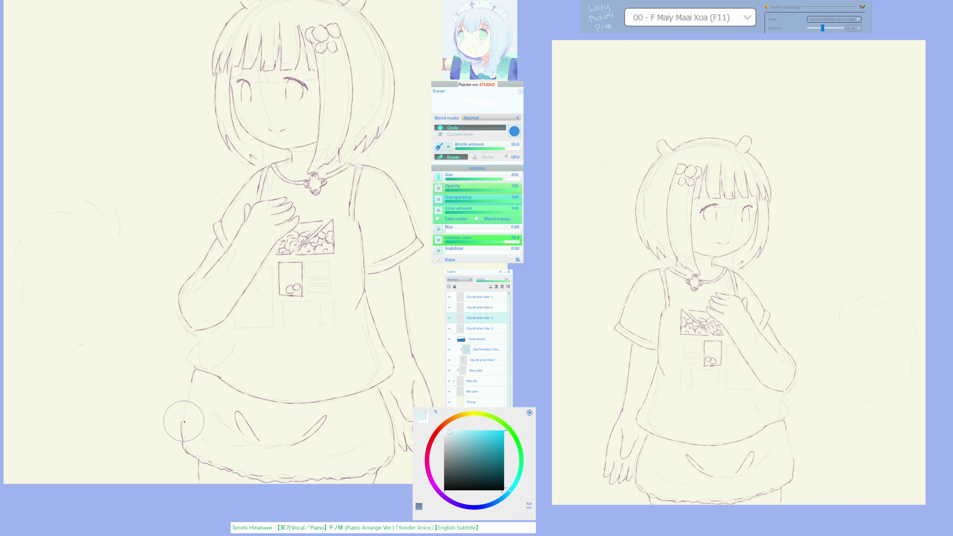
key(e)
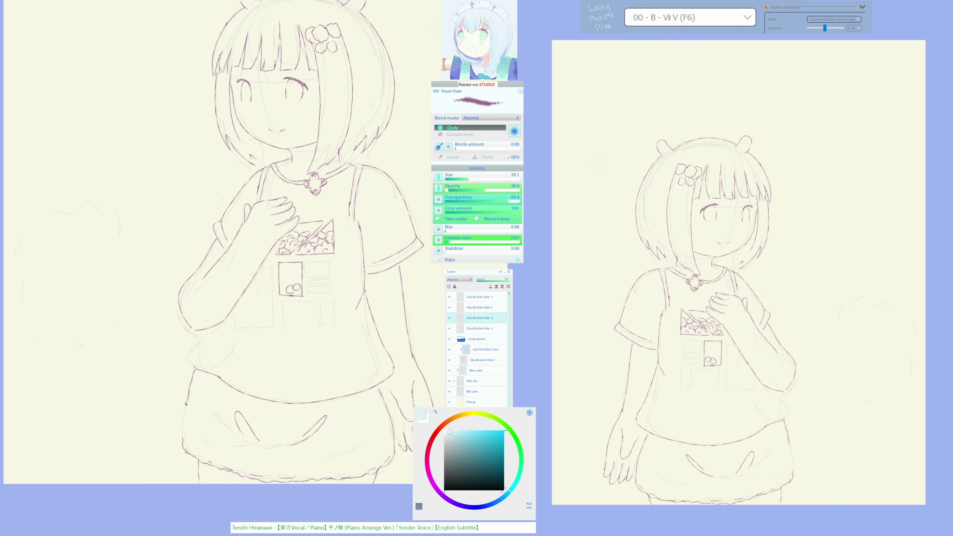
key(m)
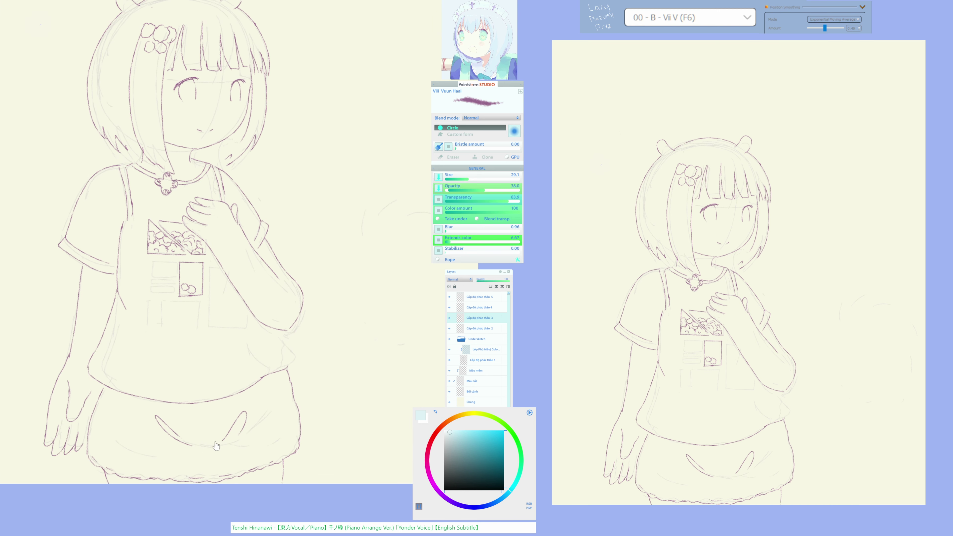
drag(227, 447, 229, 452)
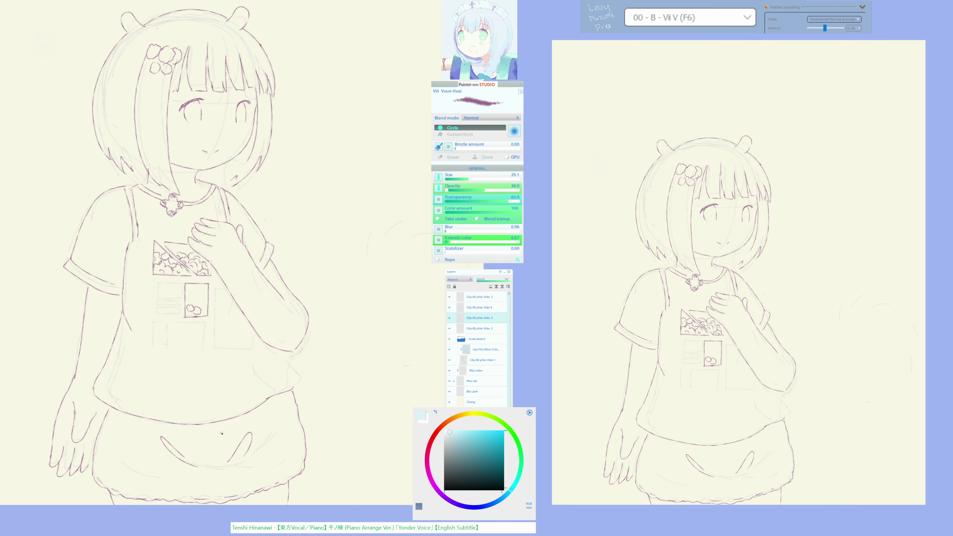
Erase the skirt's side edge down to the hem corner in the mirrored view and redraw it with a smoother curve.
key(m)
key(F11)
mouse_move(186, 408)
mouse_down()
mouse_move(176, 456)
mouse_move(187, 391)
mouse_move(195, 404)
mouse_move(184, 415)
mouse_move(179, 464)
mouse_up()
key(F6)
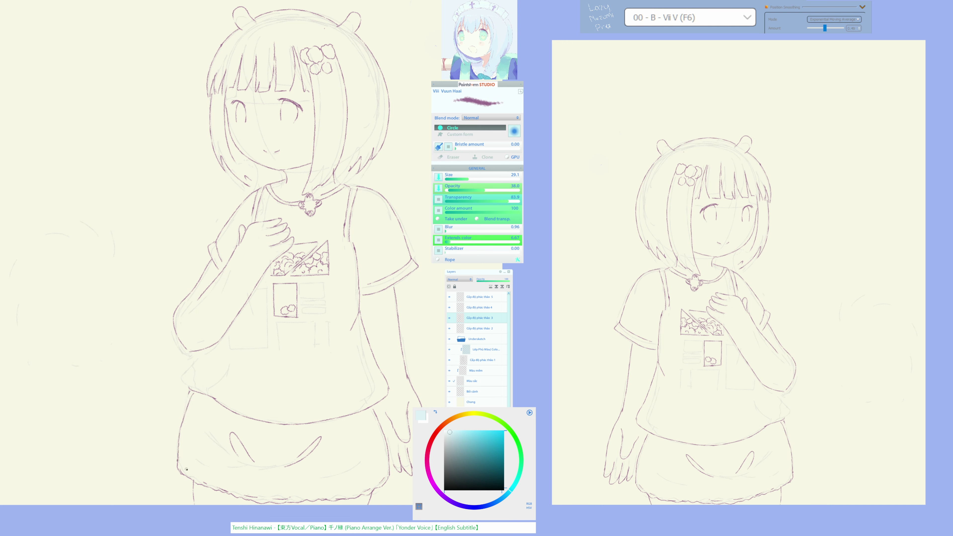
key(m)
key(m)
key(F11)
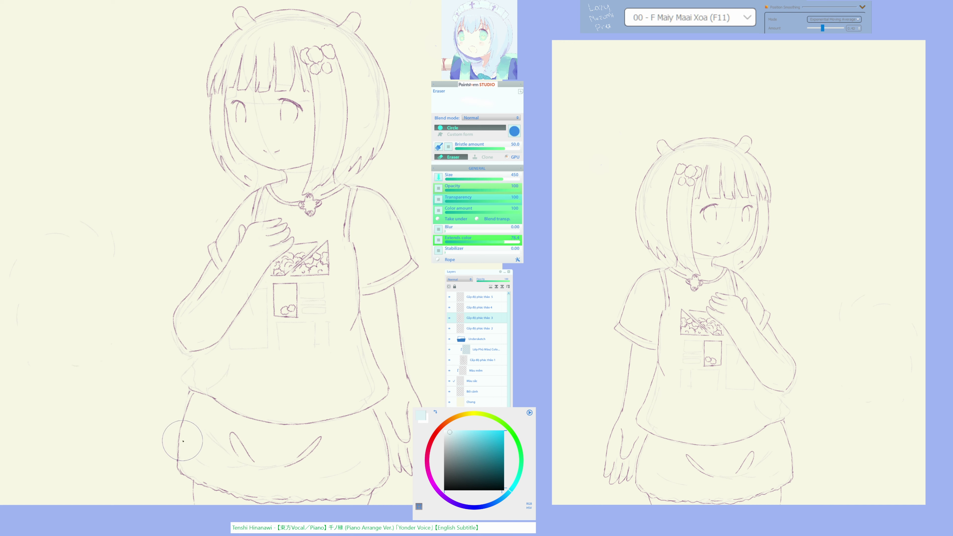
key(F6)
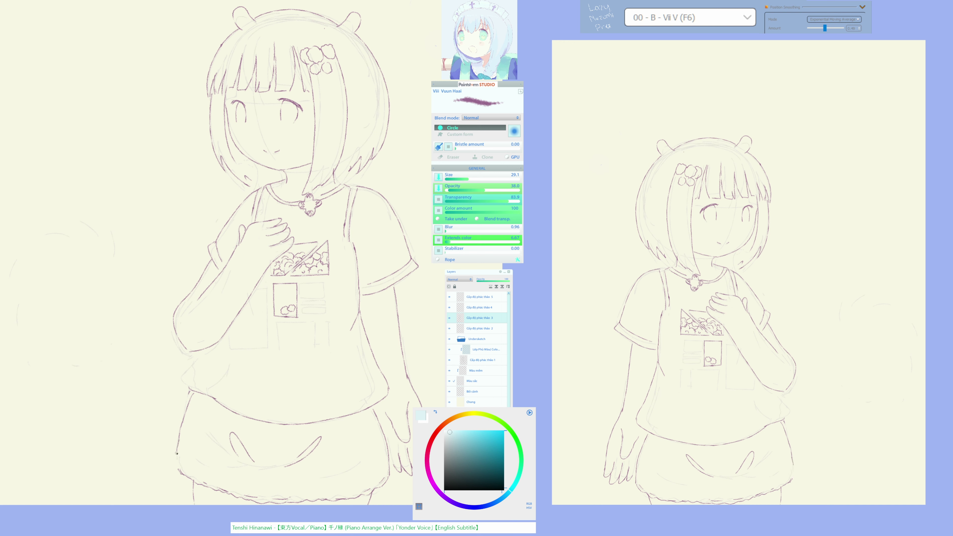
key(m)
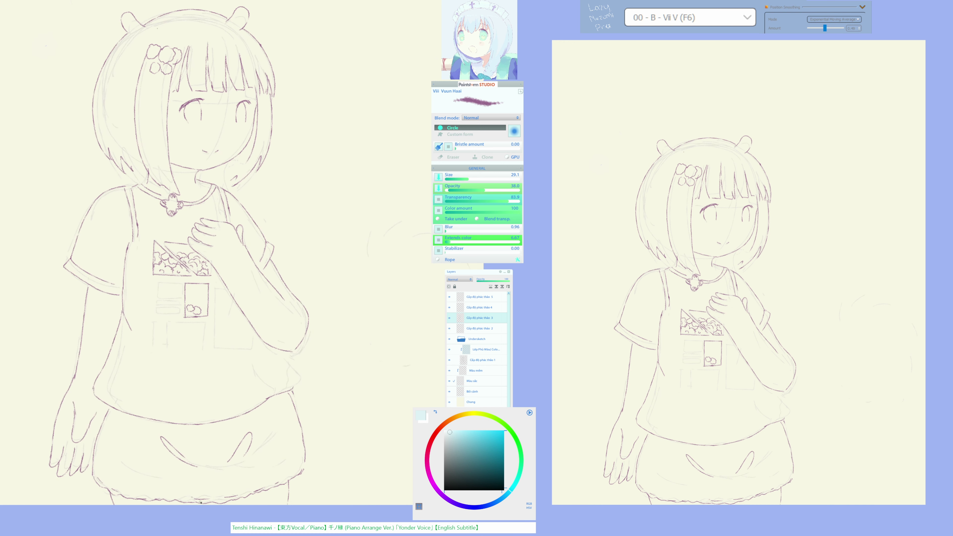
key(m)
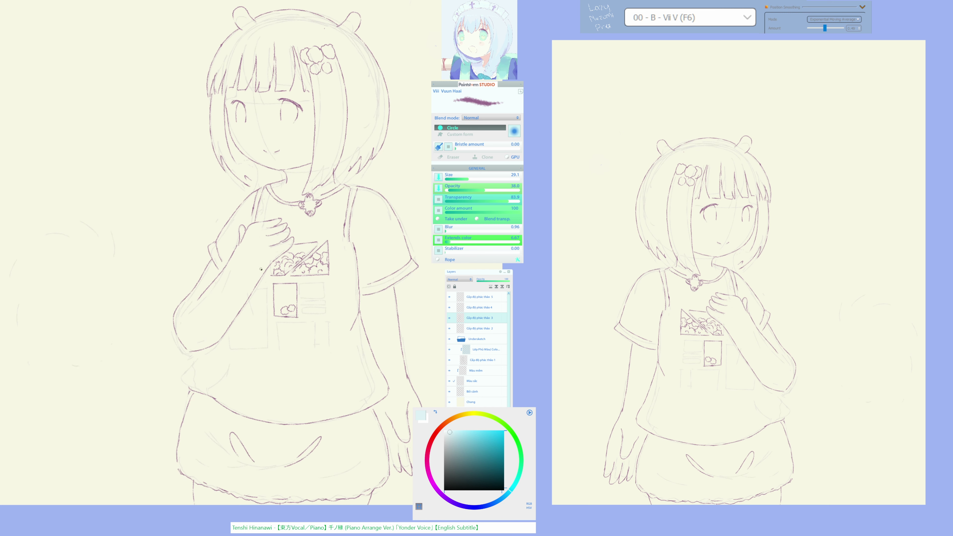
Return to the normal view and draw short eyebrow strokes above both eyes on the current sketch layer.
drag(213, 280, 187, 314)
key(m)
drag(240, 237, 238, 283)
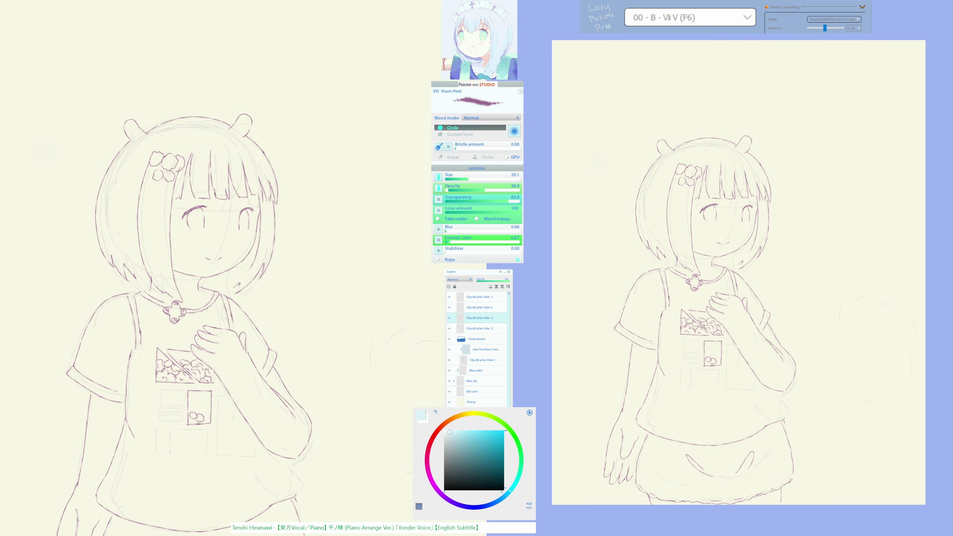
click(477, 307)
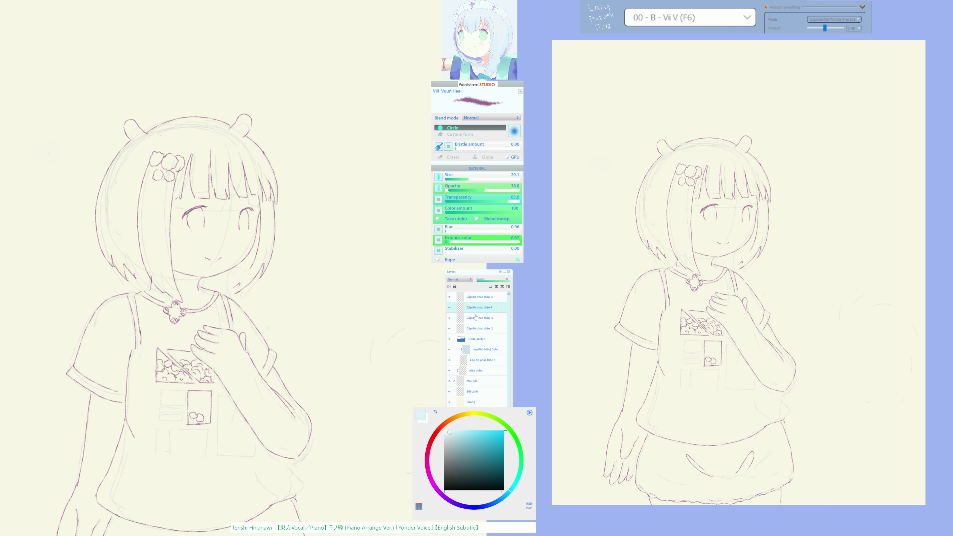
click(469, 320)
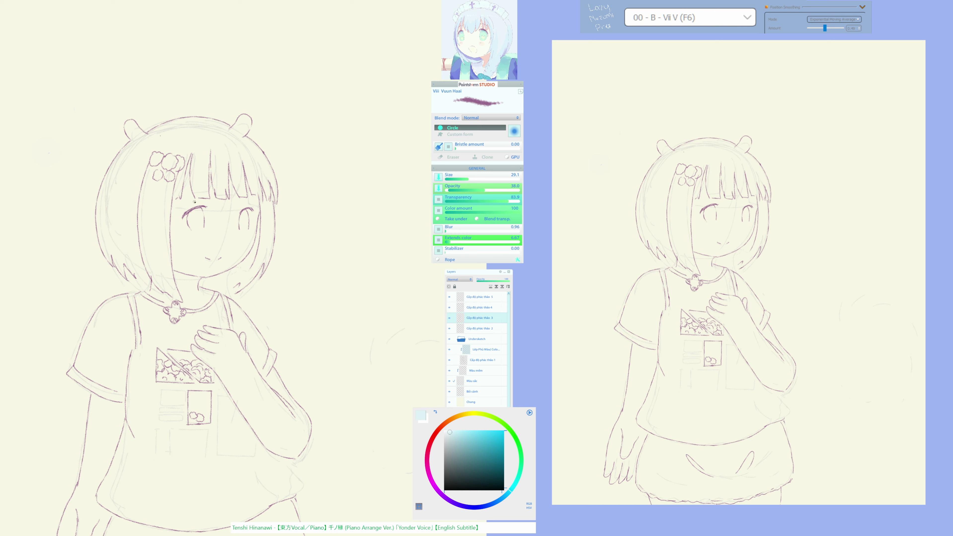
drag(195, 202, 200, 199)
mouse_move(242, 190)
mouse_down()
mouse_move(251, 189)
mouse_move(184, 193)
mouse_move(198, 185)
mouse_up()
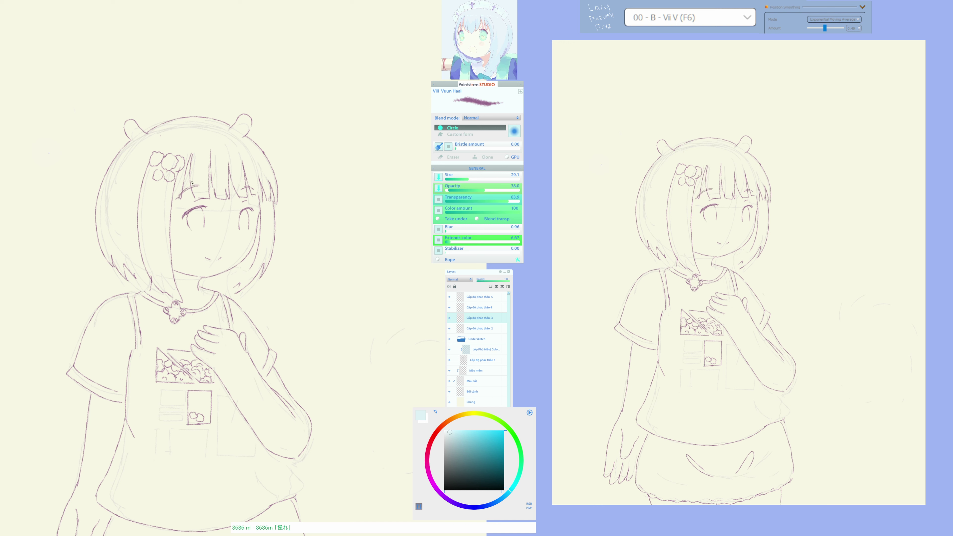
Erase the bang strand beside the hair flower and redraw the fringe lines there.
key(F11)
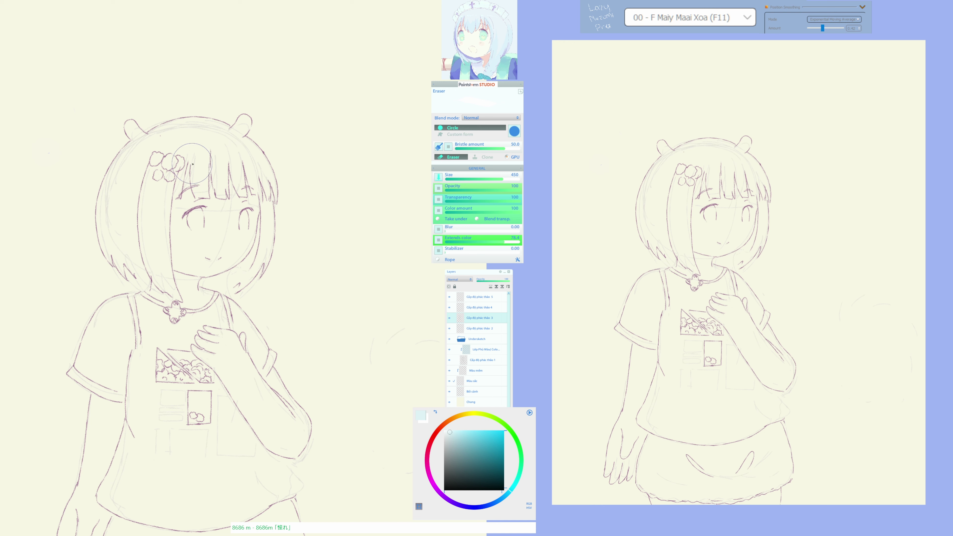
drag(191, 152, 194, 161)
key(F6)
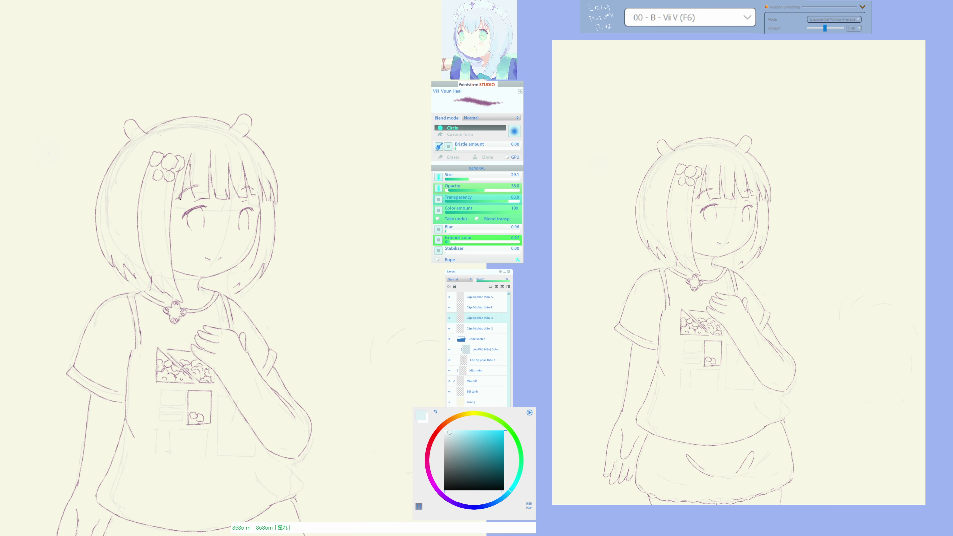
drag(176, 199, 175, 192)
Draw the shirt's side edge and hem corner below the bent elbow in the mirrored view, then restore the normal view.
drag(214, 342, 199, 292)
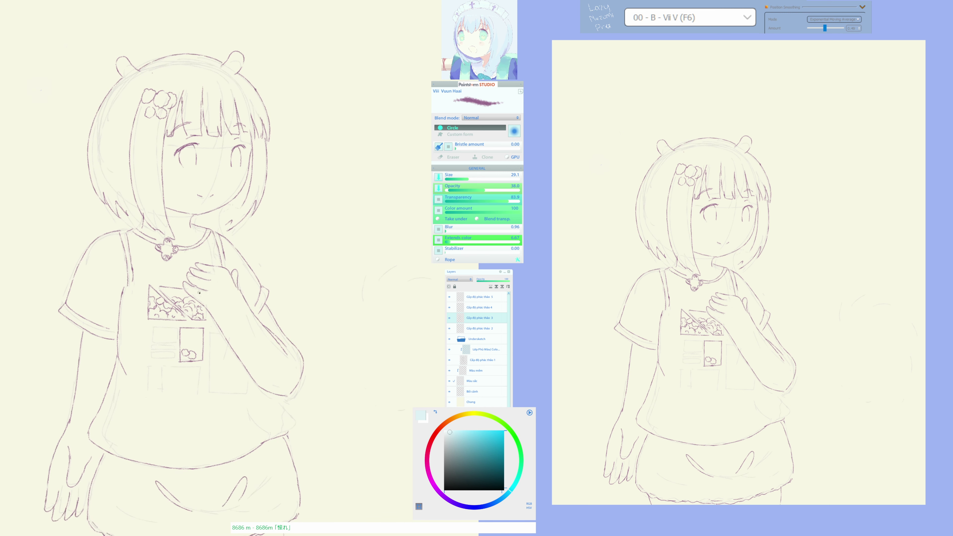
key(h)
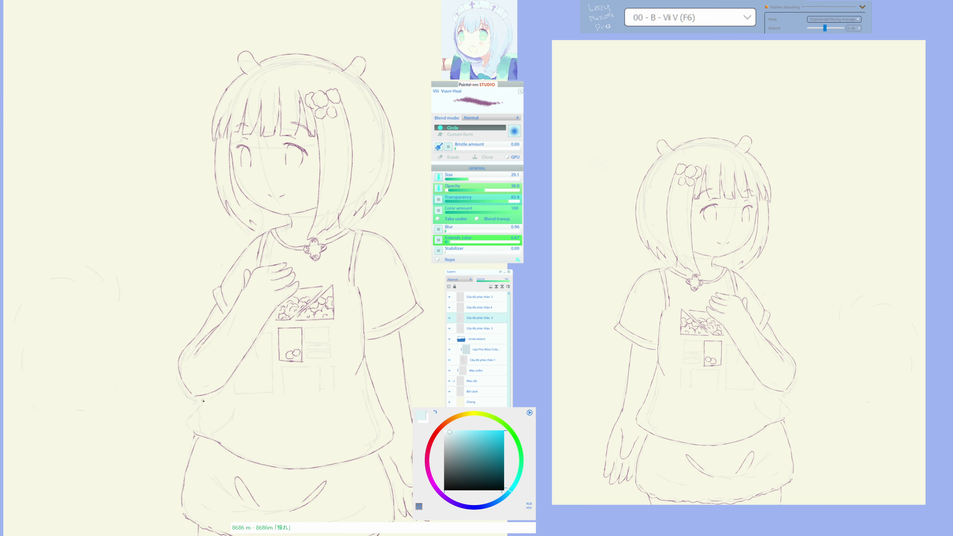
mouse_move(206, 395)
mouse_down()
mouse_move(190, 433)
mouse_move(232, 442)
mouse_move(246, 426)
mouse_up()
key(h)
Draw a rectangular panel with a narrow strip below it beside the existing lower print box, adding small scenery lines inside.
key(F9)
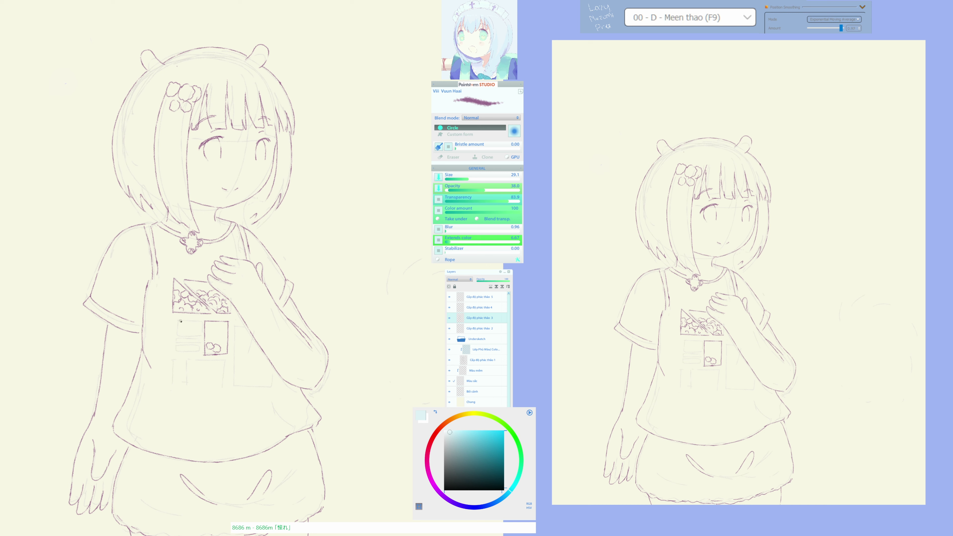
key(F6)
drag(184, 320, 199, 322)
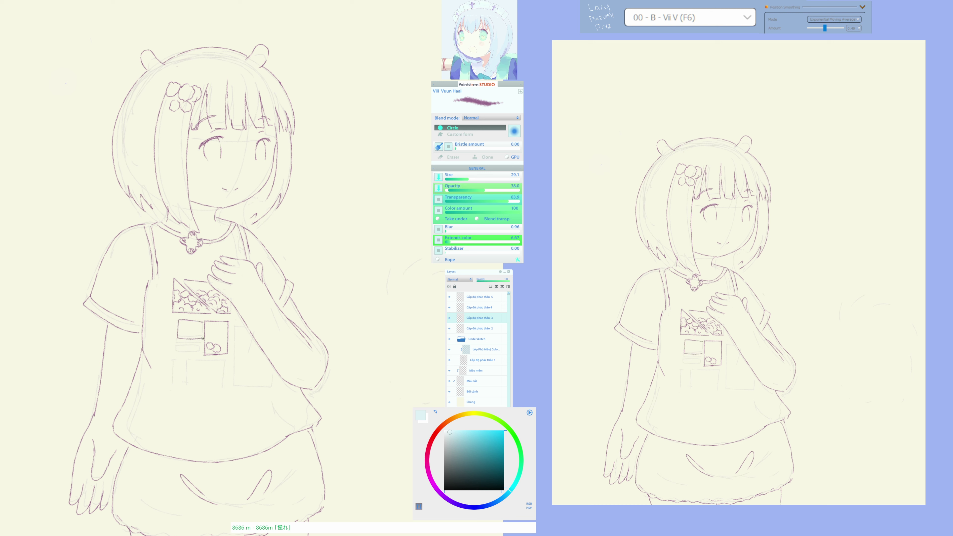
drag(202, 338, 202, 329)
drag(179, 345, 197, 341)
drag(178, 349, 201, 349)
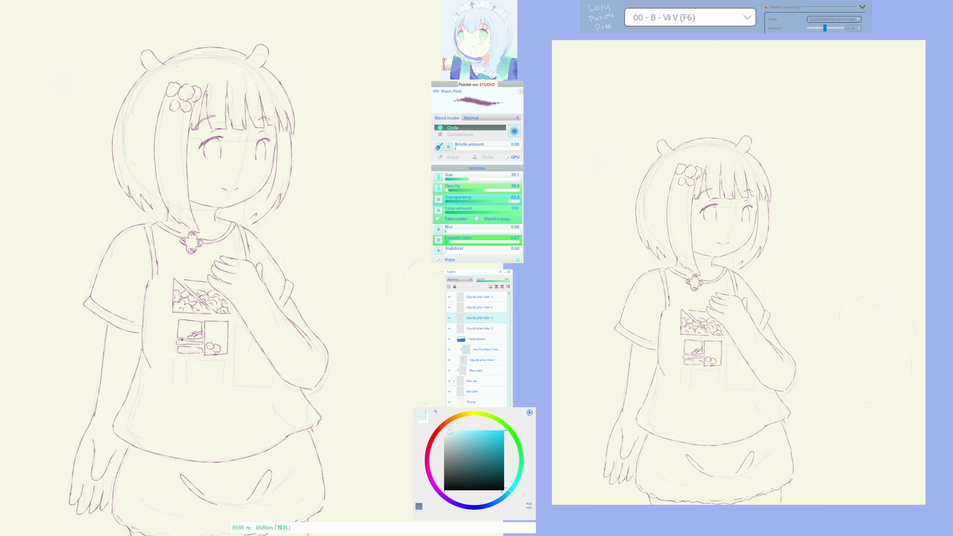
drag(182, 339, 189, 337)
Replace the round shapes in the tall print box with leafy detail and rework the lines in the narrow strip.
key(F11)
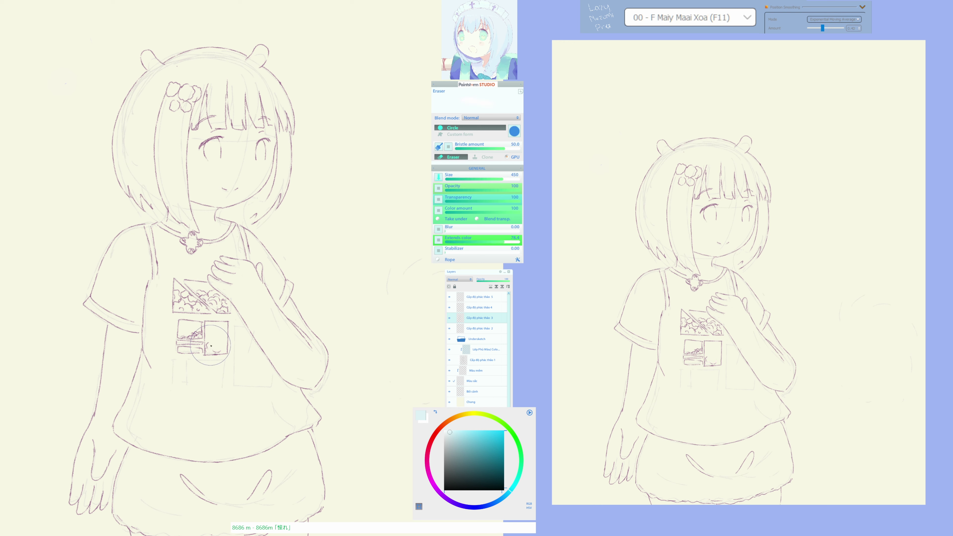
key(F6)
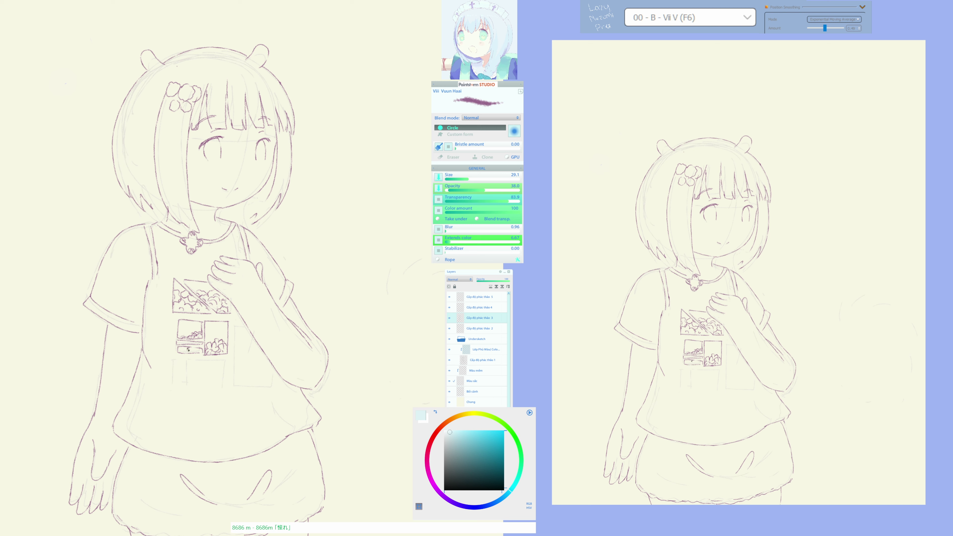
key(ctrl+z)
key(F11)
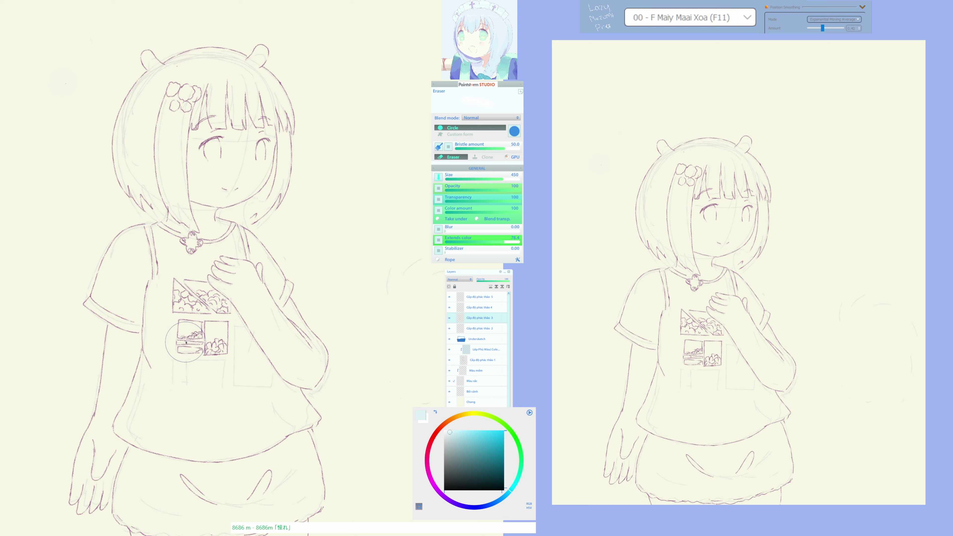
key(F6)
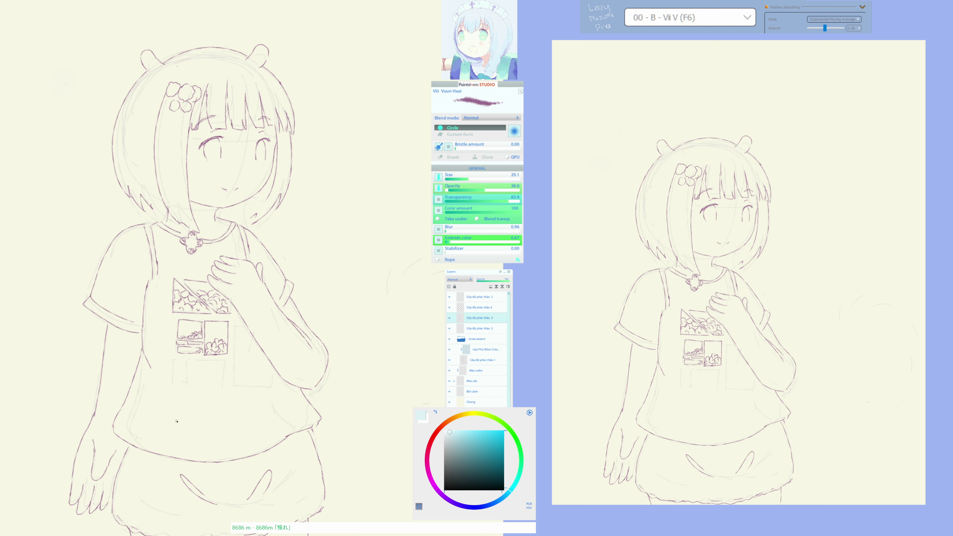
Erase the stray stroke under the hair tip by the neck in the mirrored view and redraw the line there.
key(h)
key(F11)
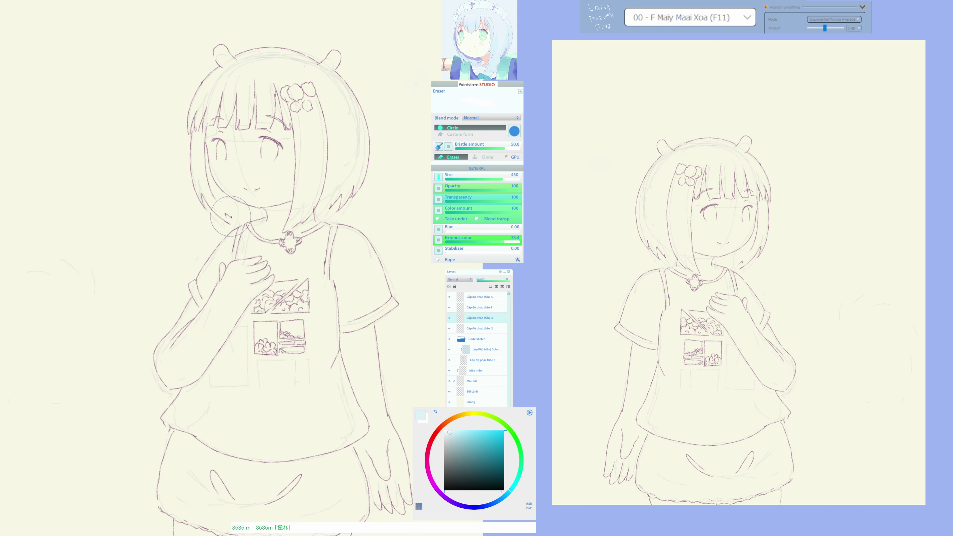
key(F6)
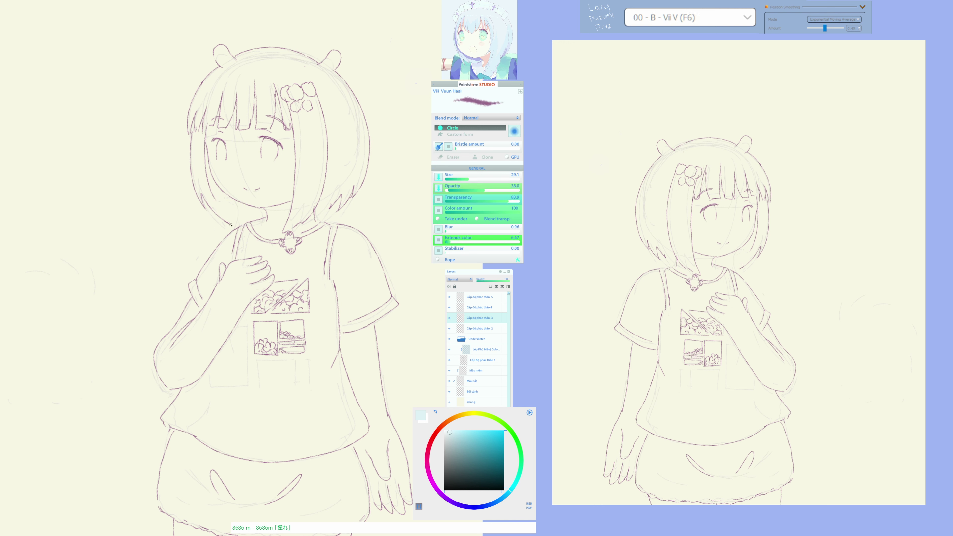
drag(226, 213, 241, 221)
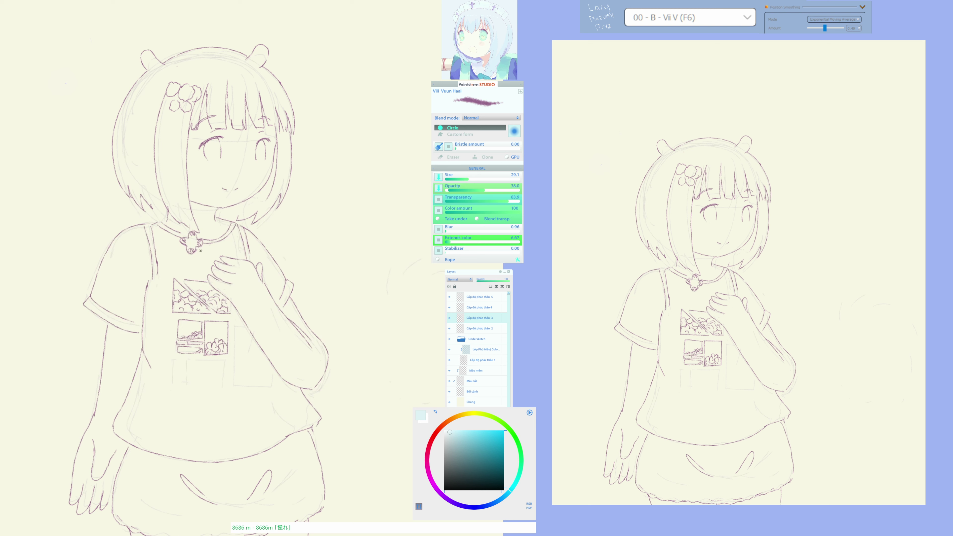
Draw a wide rectangular panel beneath the other shirt print boxes, with a small curved line inside it.
mouse_move(188, 361)
mouse_down()
mouse_move(188, 382)
mouse_move(220, 362)
mouse_move(225, 387)
mouse_move(198, 384)
mouse_move(228, 384)
mouse_up()
key(ctrl+z)
drag(215, 375, 219, 373)
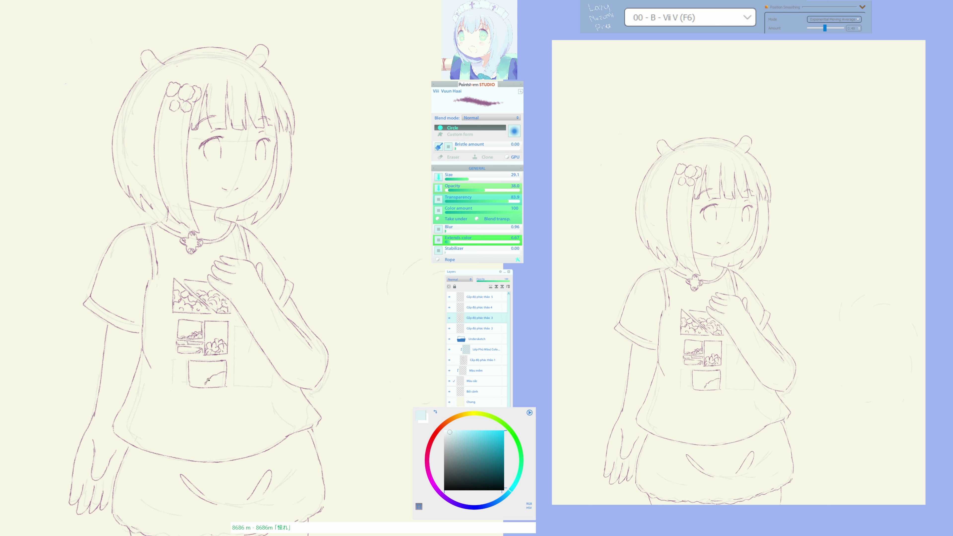
Select the check-marked layer beneath the sketch layers and choose white with a red hue for the Hard Color brush.
click(477, 381)
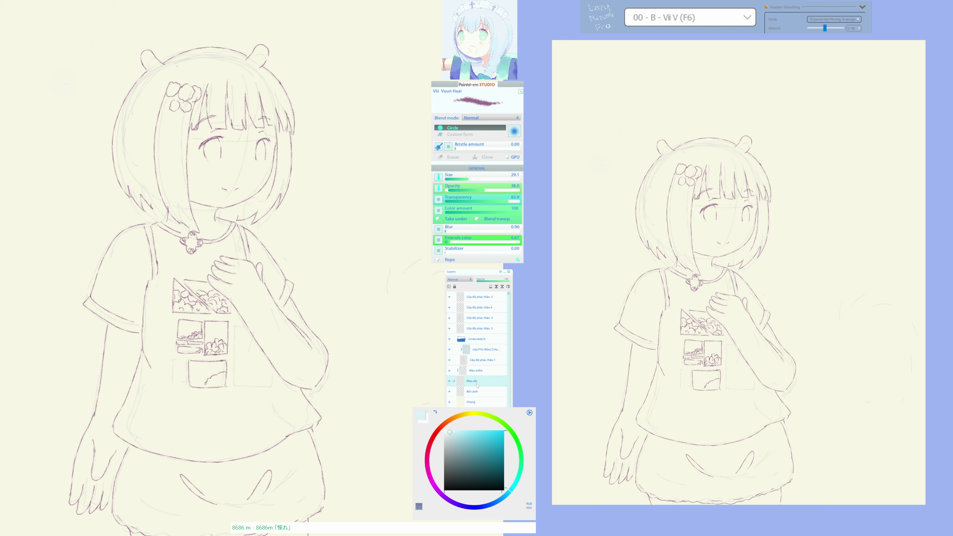
key(ctrl+F11)
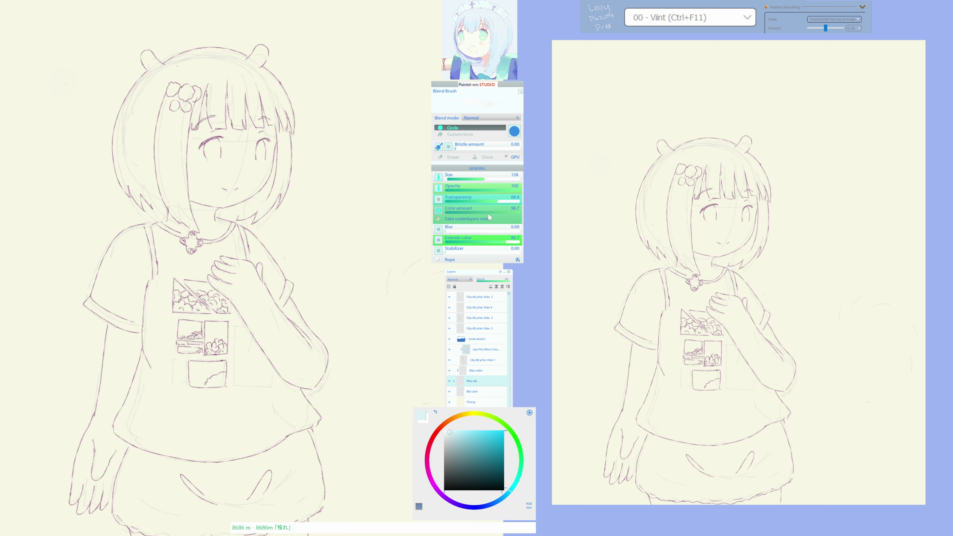
key(ctrl+F10)
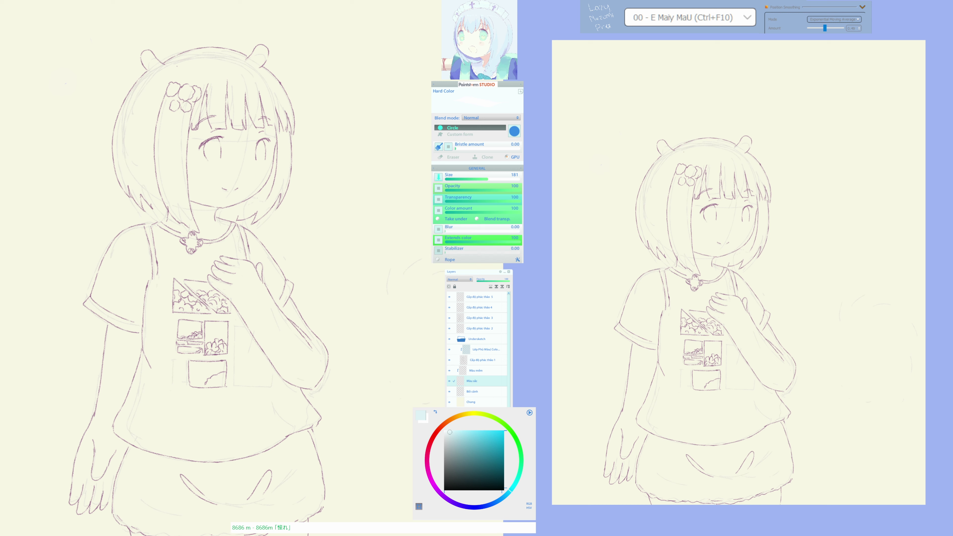
drag(451, 443, 443, 431)
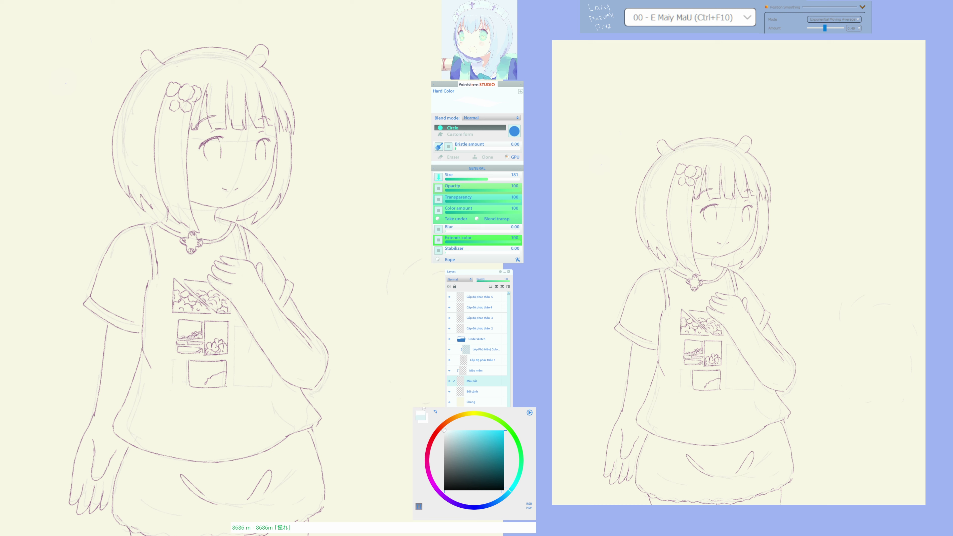
click(431, 440)
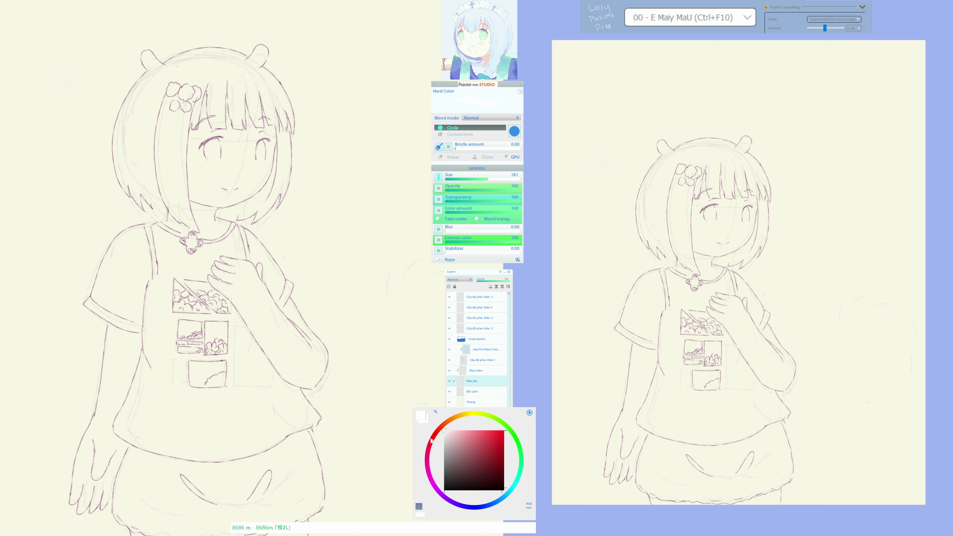
Set the Hard Color brush's opacity to 100 and try a short stroke inside the wide lower print panel.
click(518, 187)
text(100)
text(.0)
text(7)
key(Return)
drag(222, 383, 227, 383)
key(ctrl+F11)
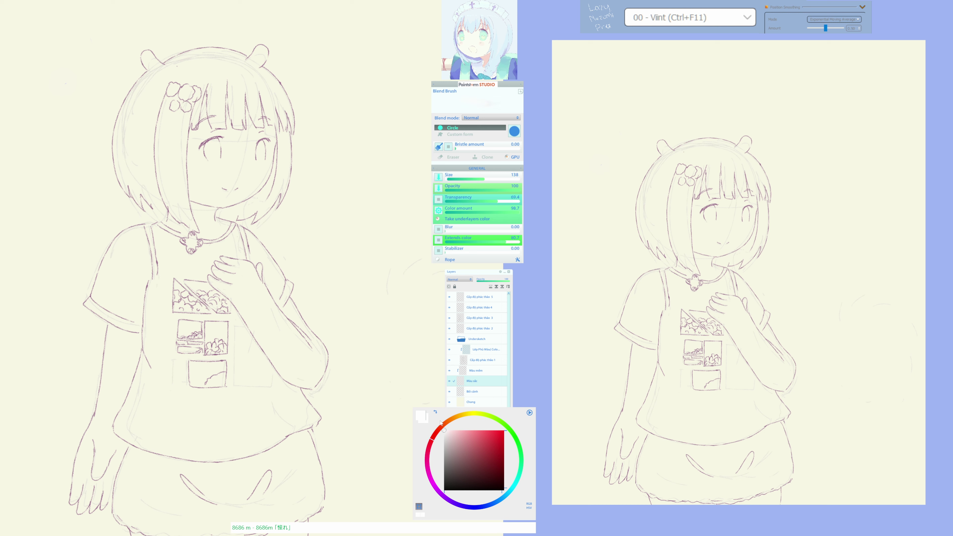
key(ctrl+F10)
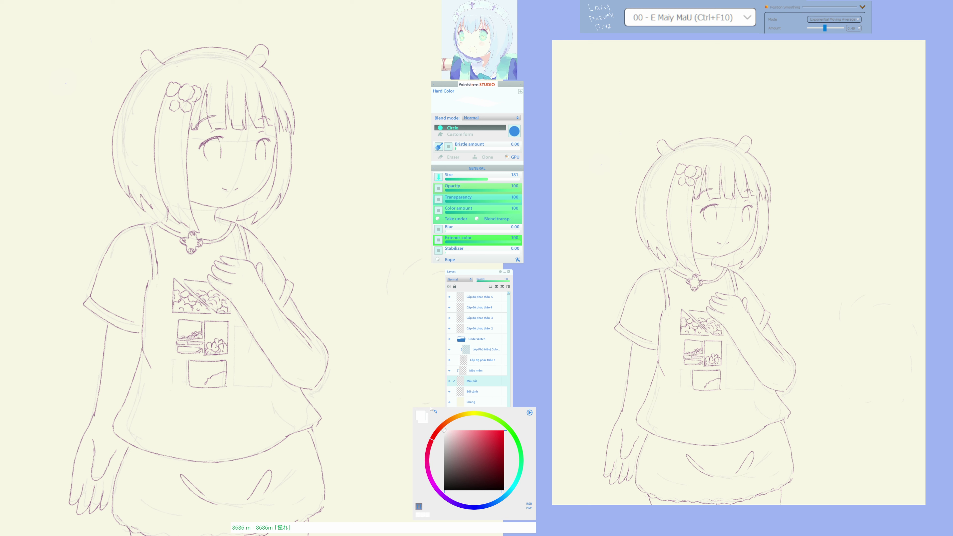
Pick a muted pale red and shade the area beneath the curved line in the wide lower print panel.
click(455, 439)
drag(221, 374, 225, 371)
mouse_move(223, 381)
mouse_down()
mouse_move(215, 375)
mouse_move(213, 387)
mouse_move(224, 381)
mouse_move(211, 388)
mouse_up()
Choose a near-white yellow and brush it inside the wide lower print panel.
drag(450, 435, 443, 430)
click(470, 416)
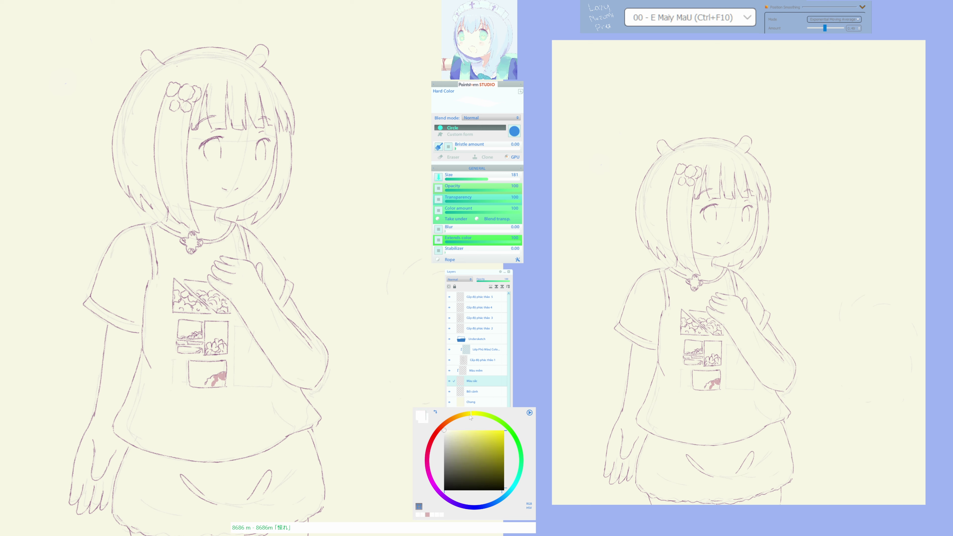
click(448, 432)
drag(213, 380, 226, 383)
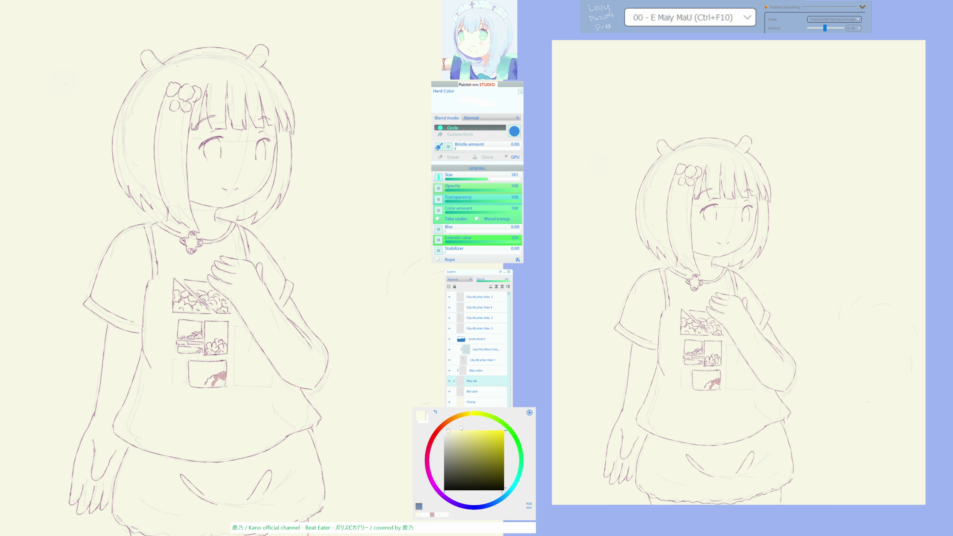
Choose a near-white orange and brush it around the edge of the wide lower print panel.
click(447, 429)
click(446, 422)
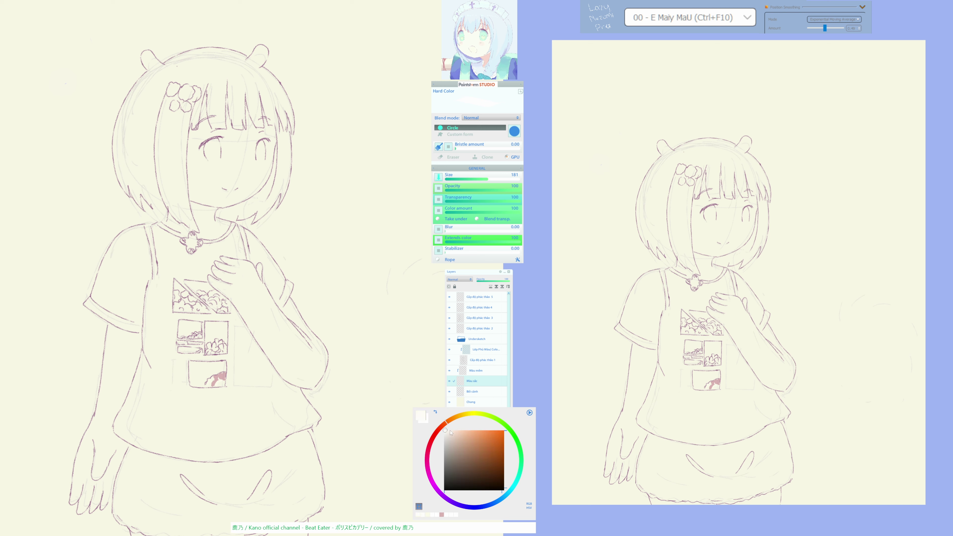
click(449, 432)
mouse_move(236, 378)
mouse_down()
mouse_move(220, 383)
mouse_move(223, 394)
mouse_up()
With the line brush on the third layer in the list, outline a tall panel beneath the forearm and a small upright box beside the wide panel.
key(F6)
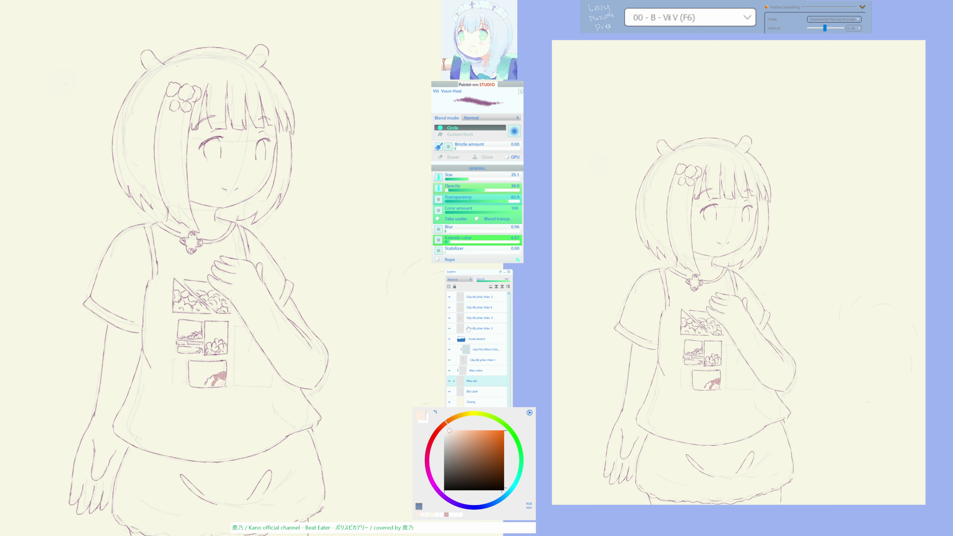
click(480, 319)
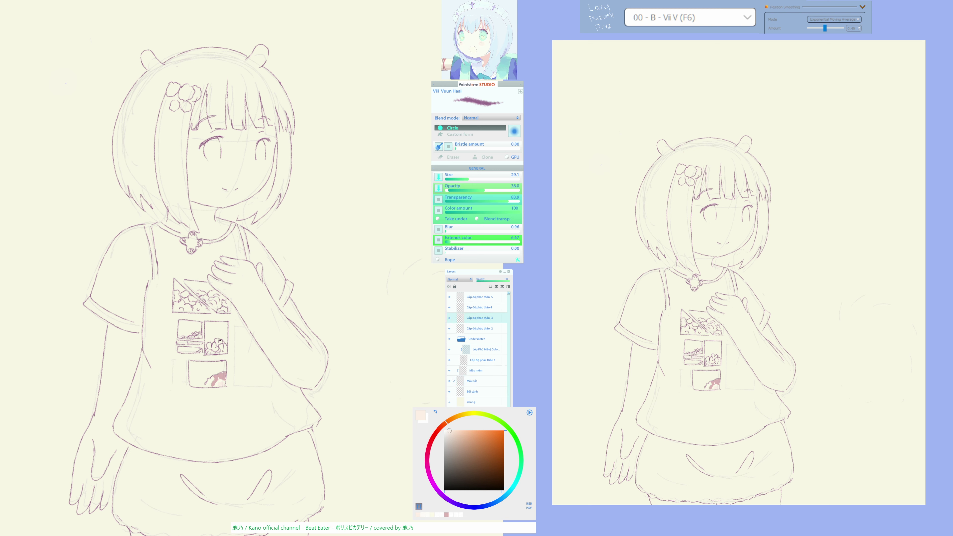
drag(235, 325, 235, 353)
key(ctrl+z)
mouse_move(236, 327)
mouse_down()
mouse_move(235, 387)
mouse_move(273, 386)
mouse_up()
mouse_move(173, 362)
mouse_down()
mouse_move(173, 382)
mouse_move(185, 360)
mouse_move(185, 376)
mouse_up()
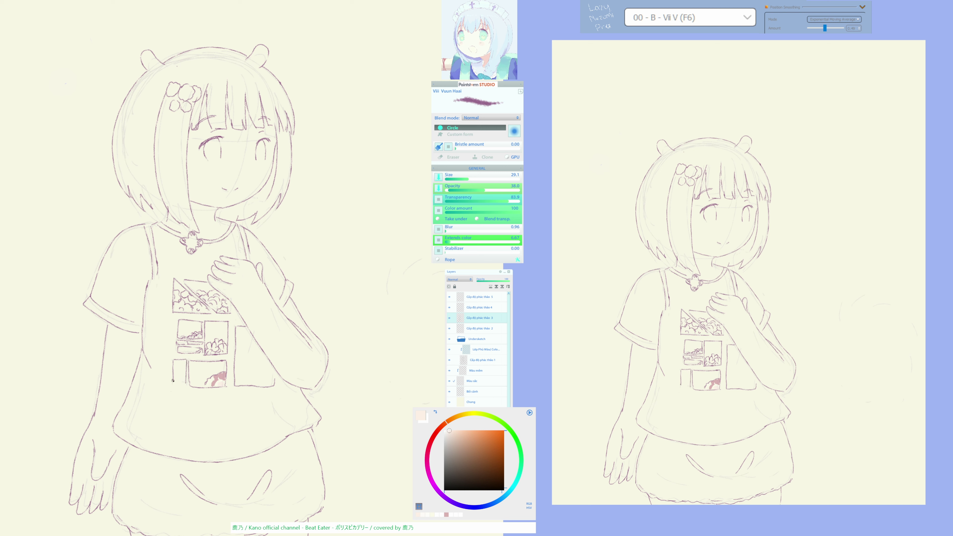
drag(174, 384, 183, 384)
Draw the irises, lashes and small blush marks of both eyes, and add a short stroke at the hair tips.
scroll(228, 229, up, 2)
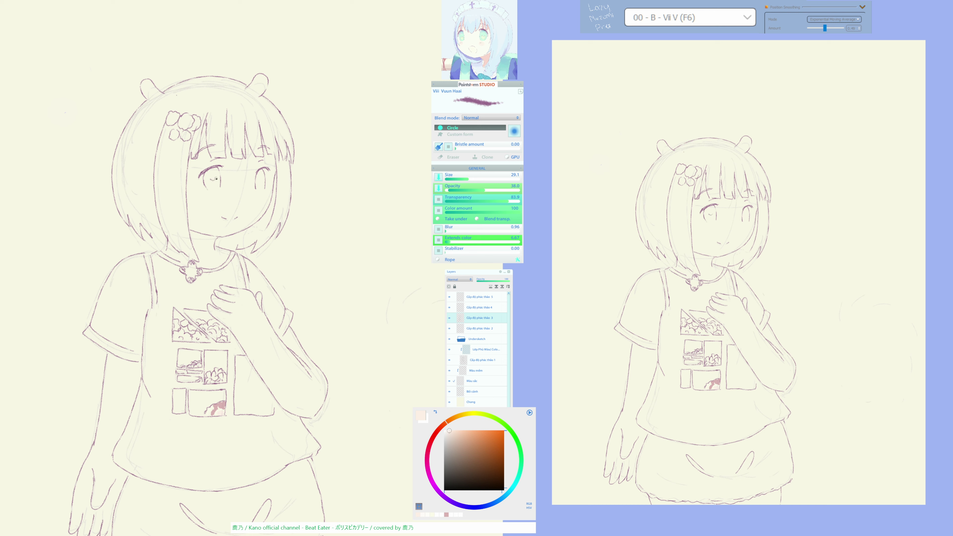
drag(216, 179, 218, 185)
drag(243, 272, 247, 279)
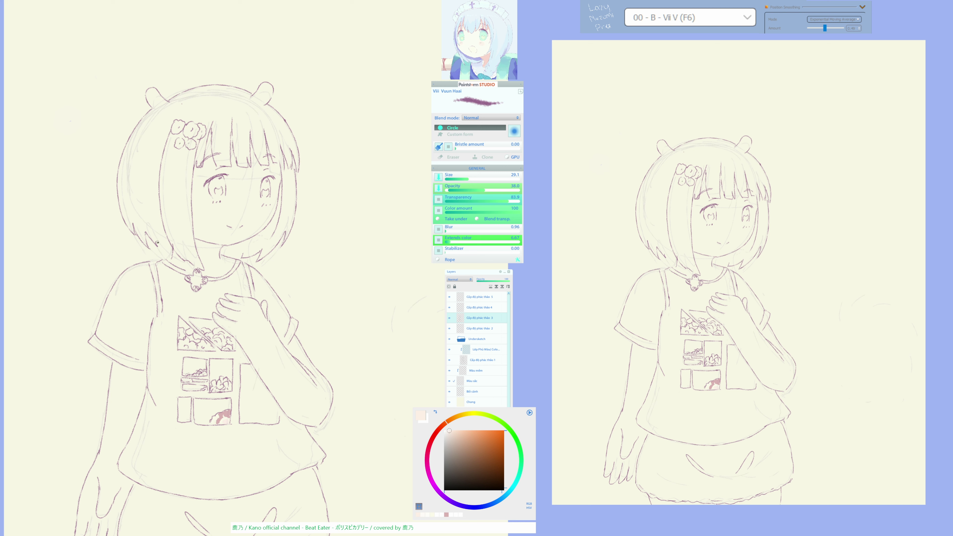
drag(159, 246, 169, 252)
Hide the rough sketch layer and inspect the clean line art from head to skirt.
click(449, 361)
drag(330, 272, 344, 256)
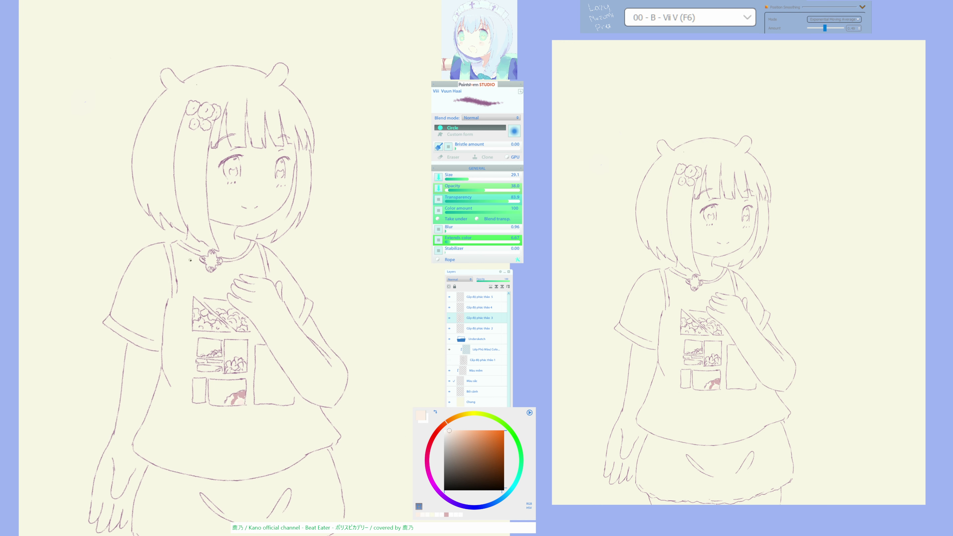
key(F11)
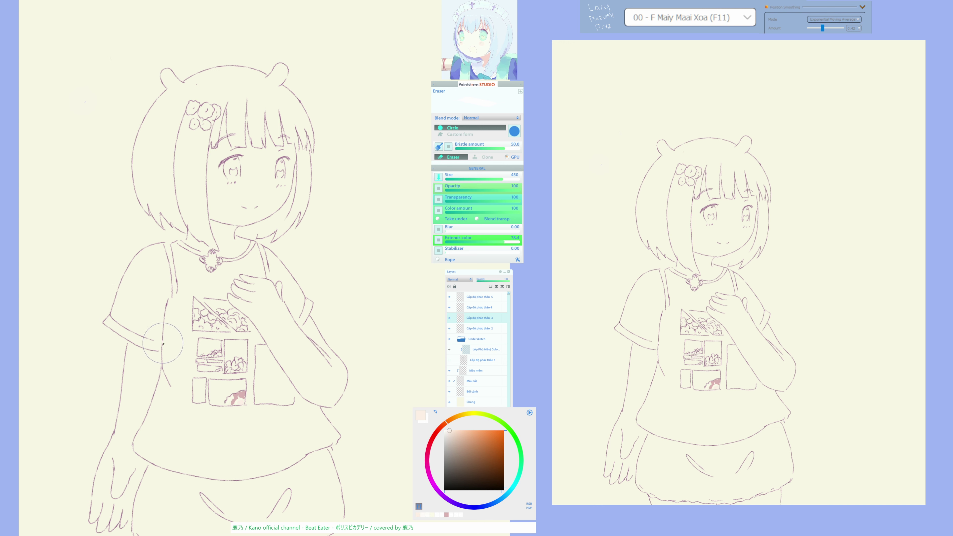
key(F6)
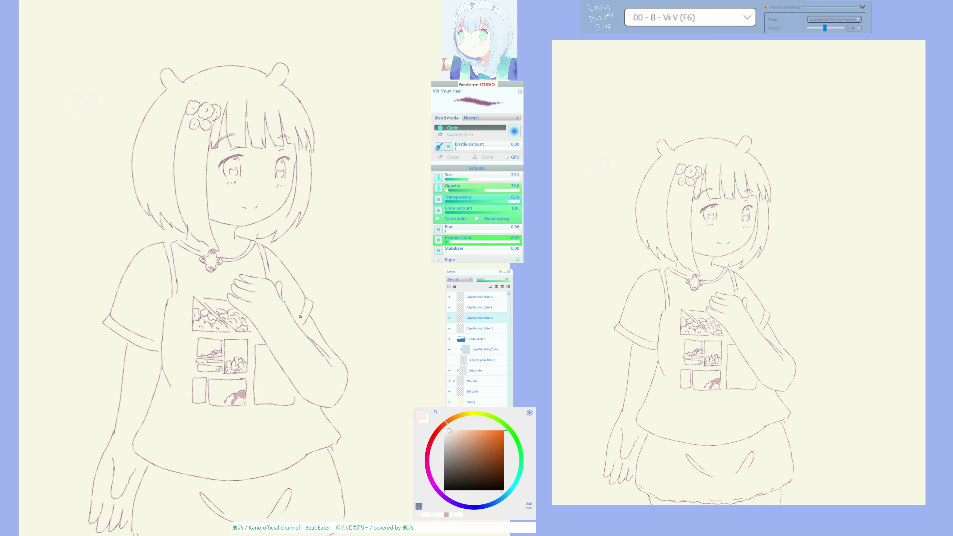
drag(285, 406, 243, 413)
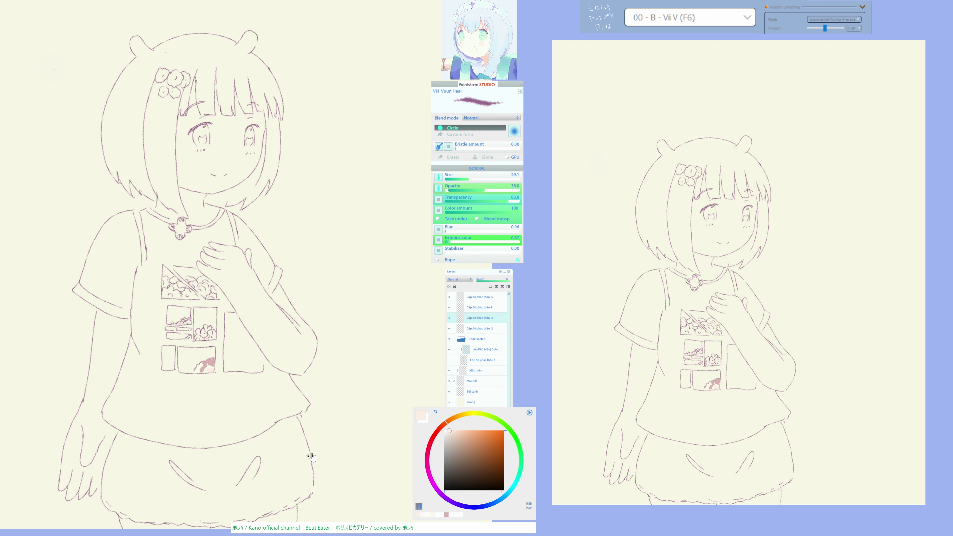
mouse_move(322, 456)
mouse_down()
mouse_move(319, 469)
mouse_move(317, 439)
mouse_up()
mouse_move(341, 374)
mouse_down()
mouse_move(345, 408)
mouse_move(325, 324)
mouse_up()
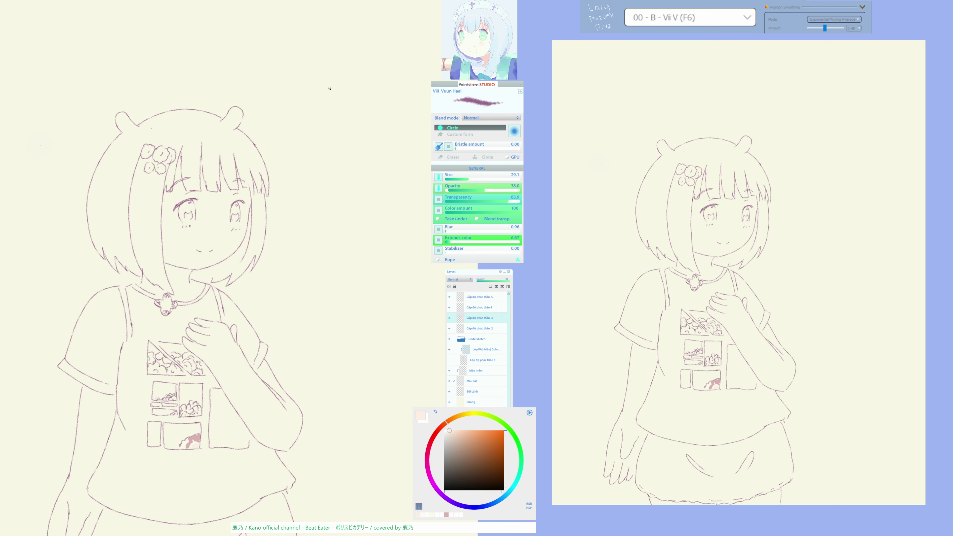
Draw a short slanted line in the empty space beside the head.
drag(328, 88, 339, 111)
drag(296, 391, 311, 364)
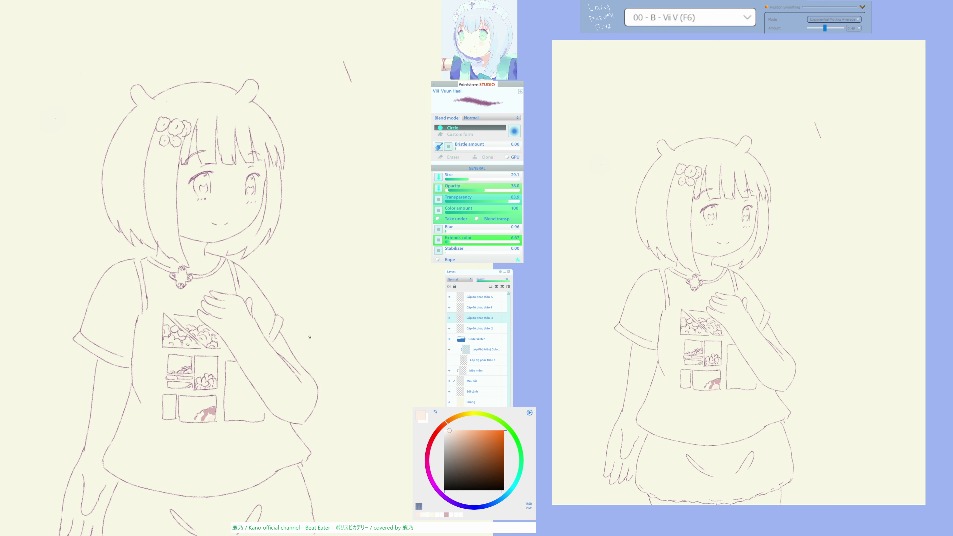